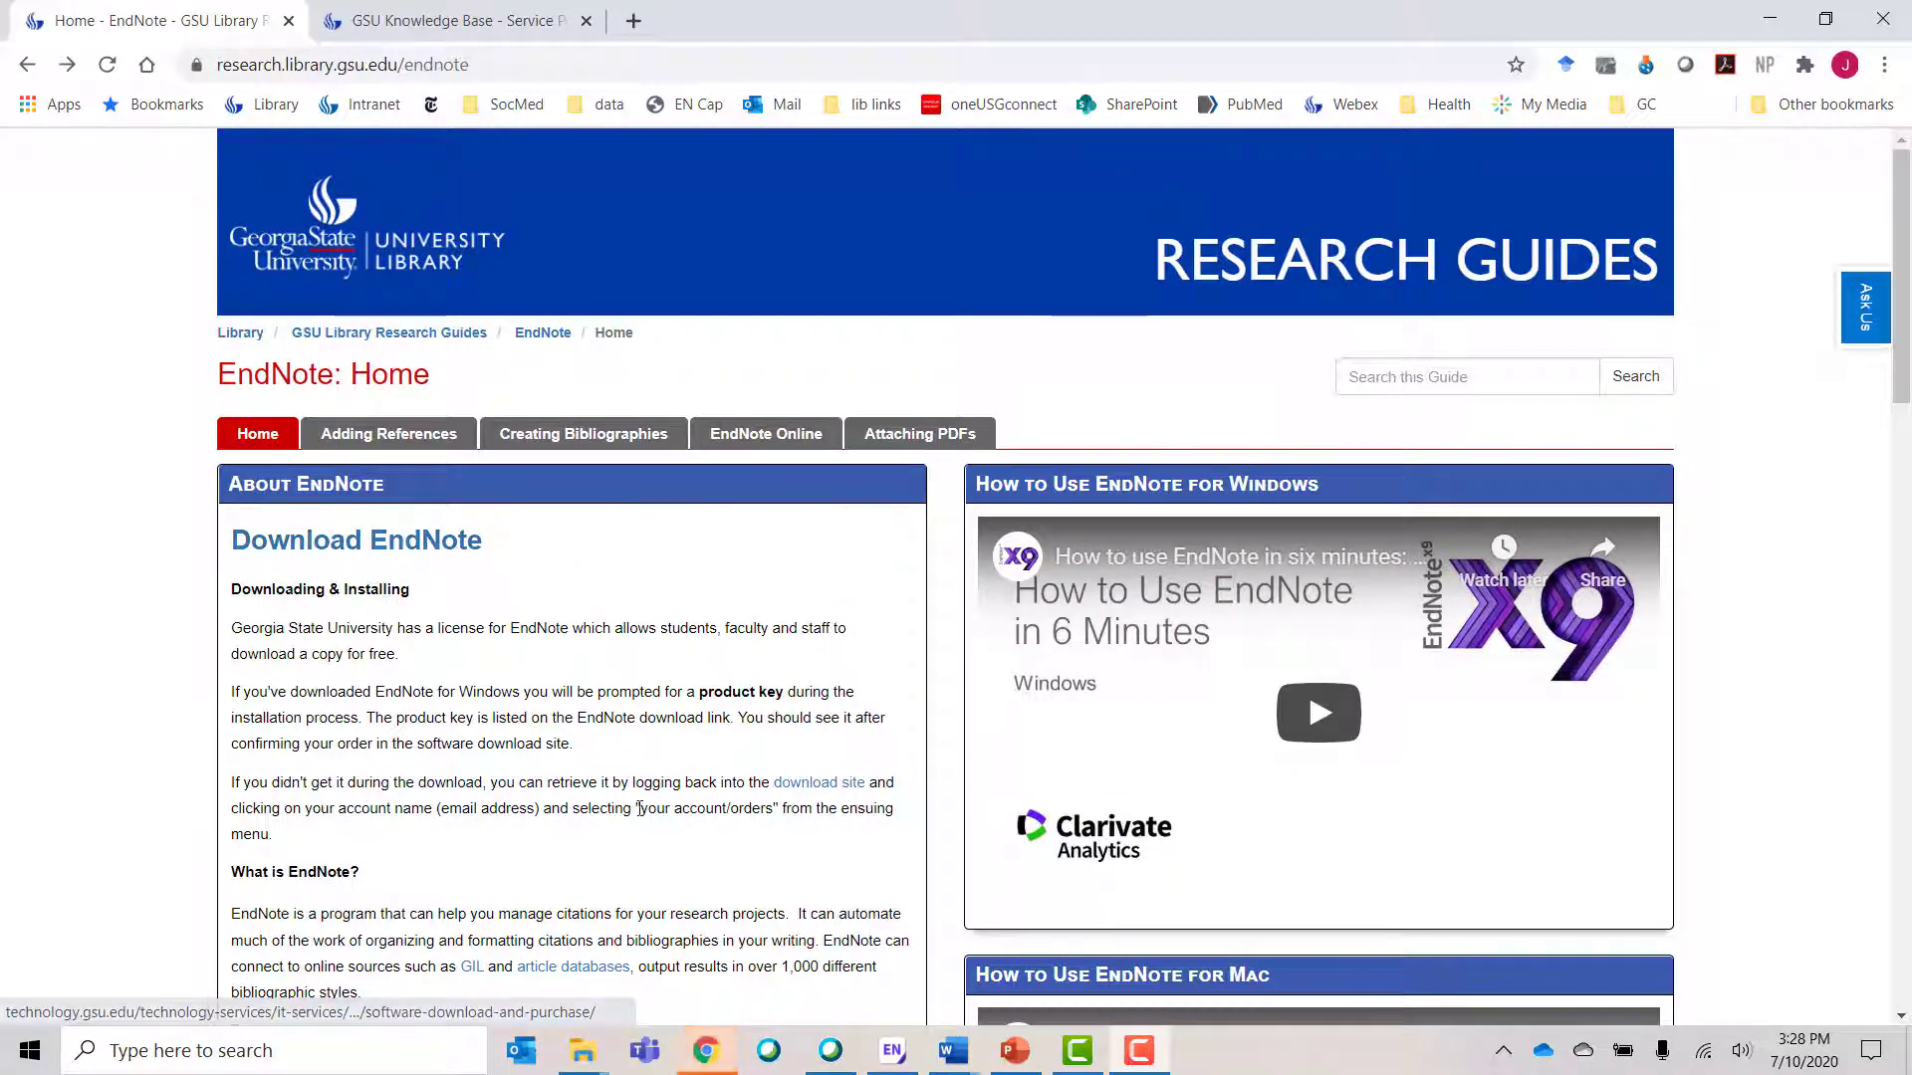
click(348, 431)
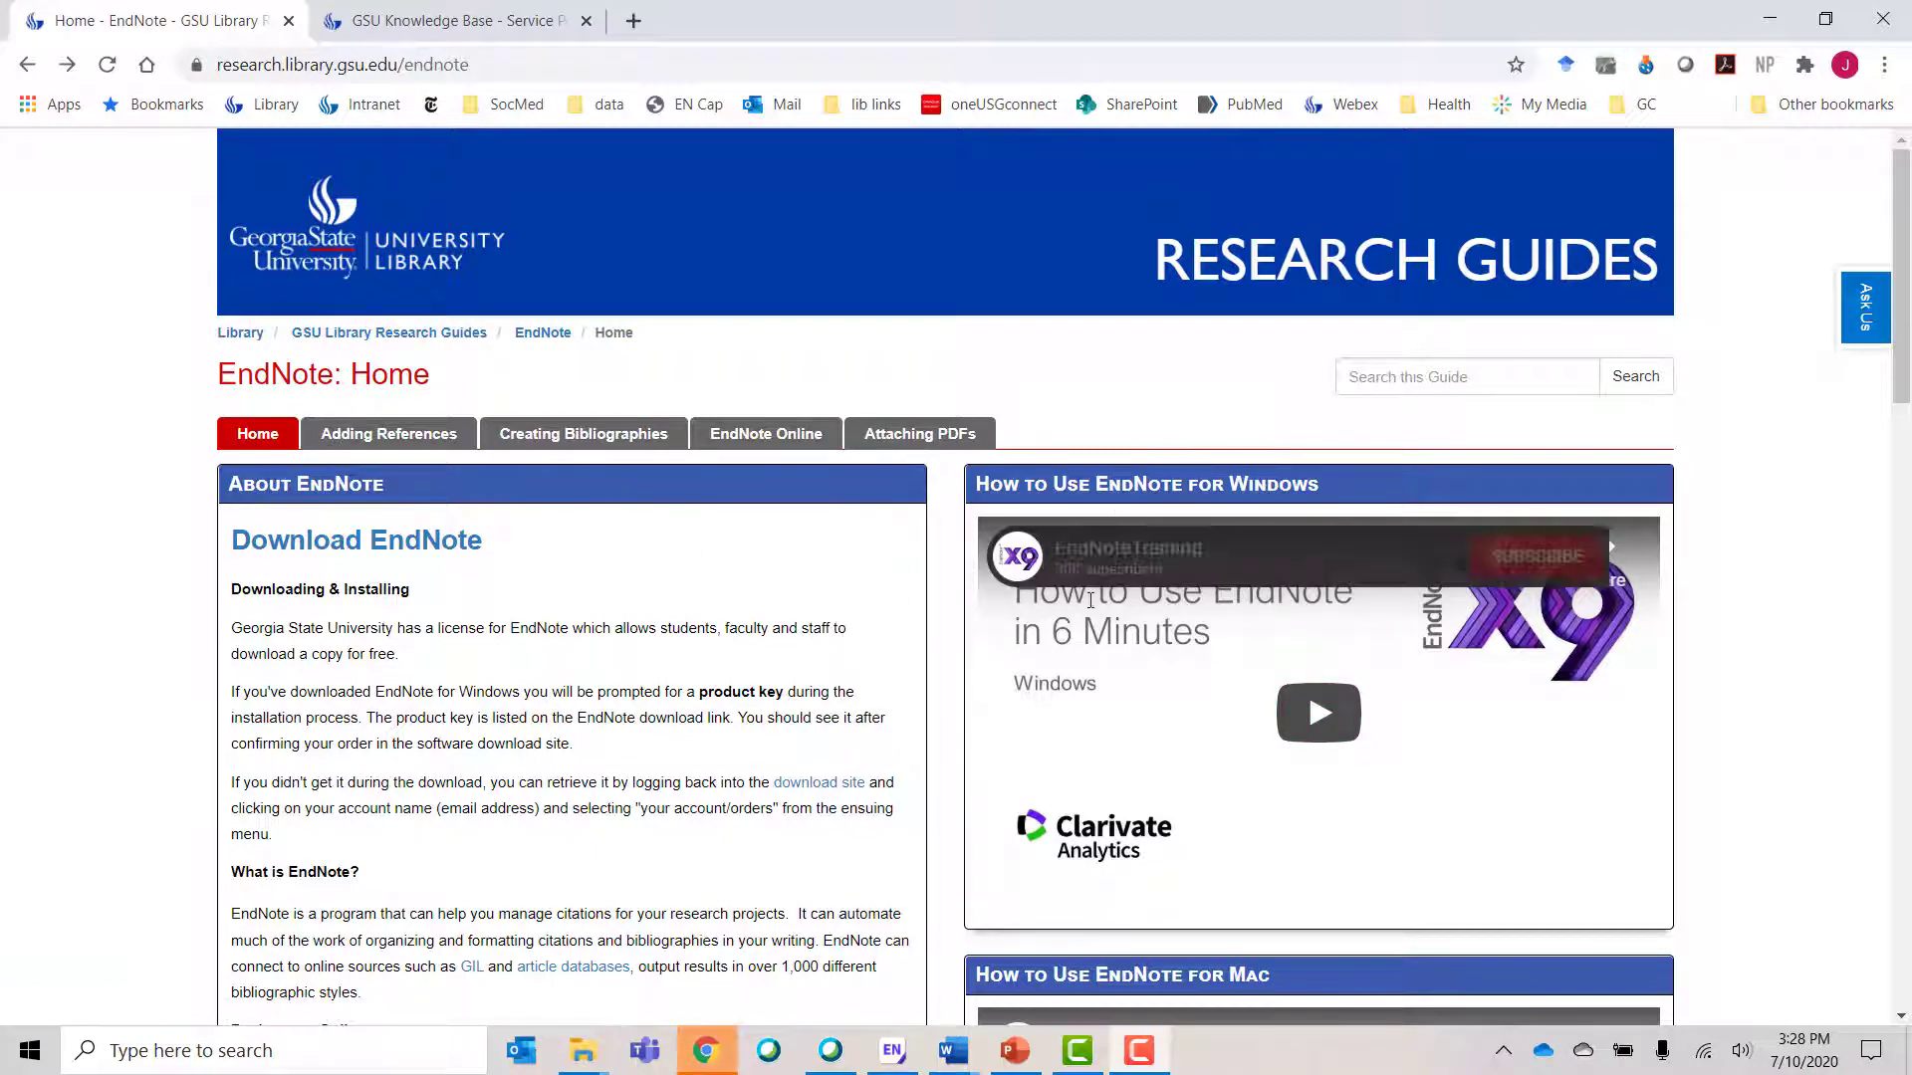
scroll(909, 766, down, 9)
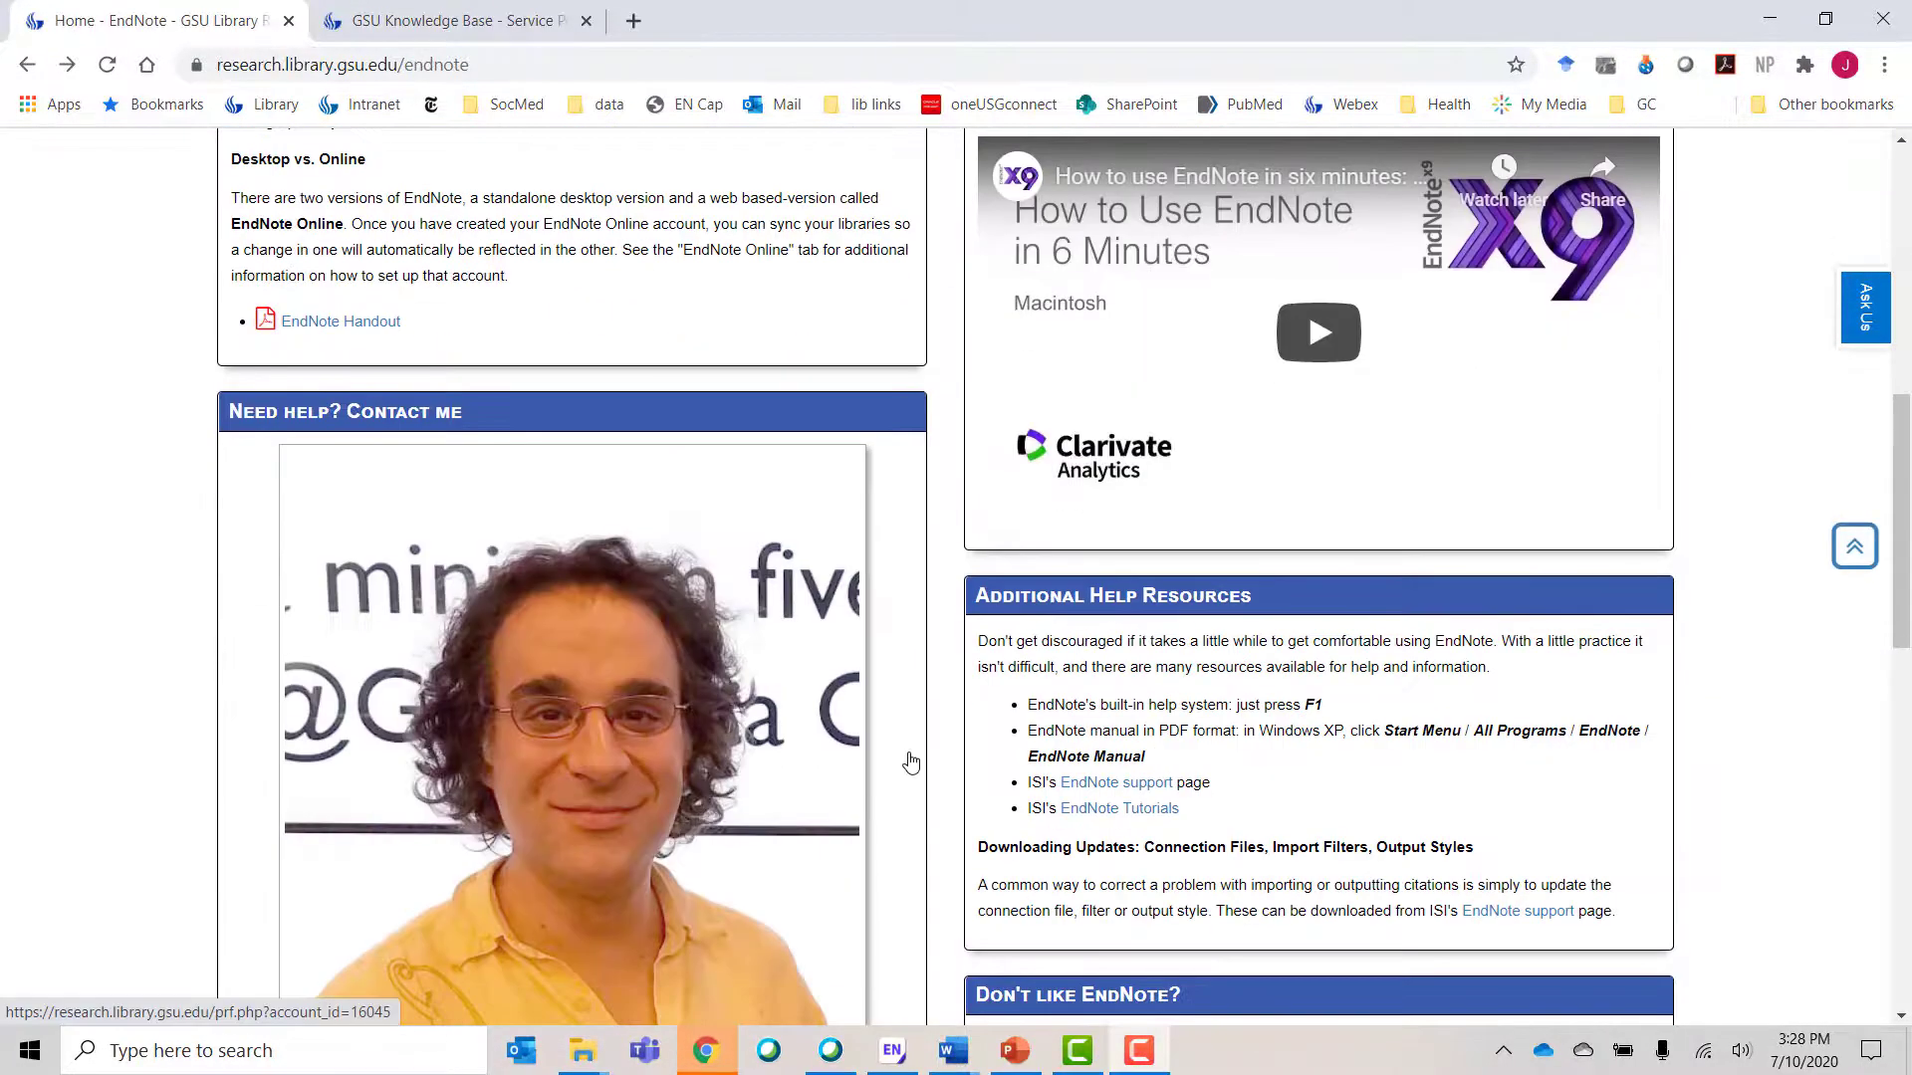
scroll(909, 764, down, 9)
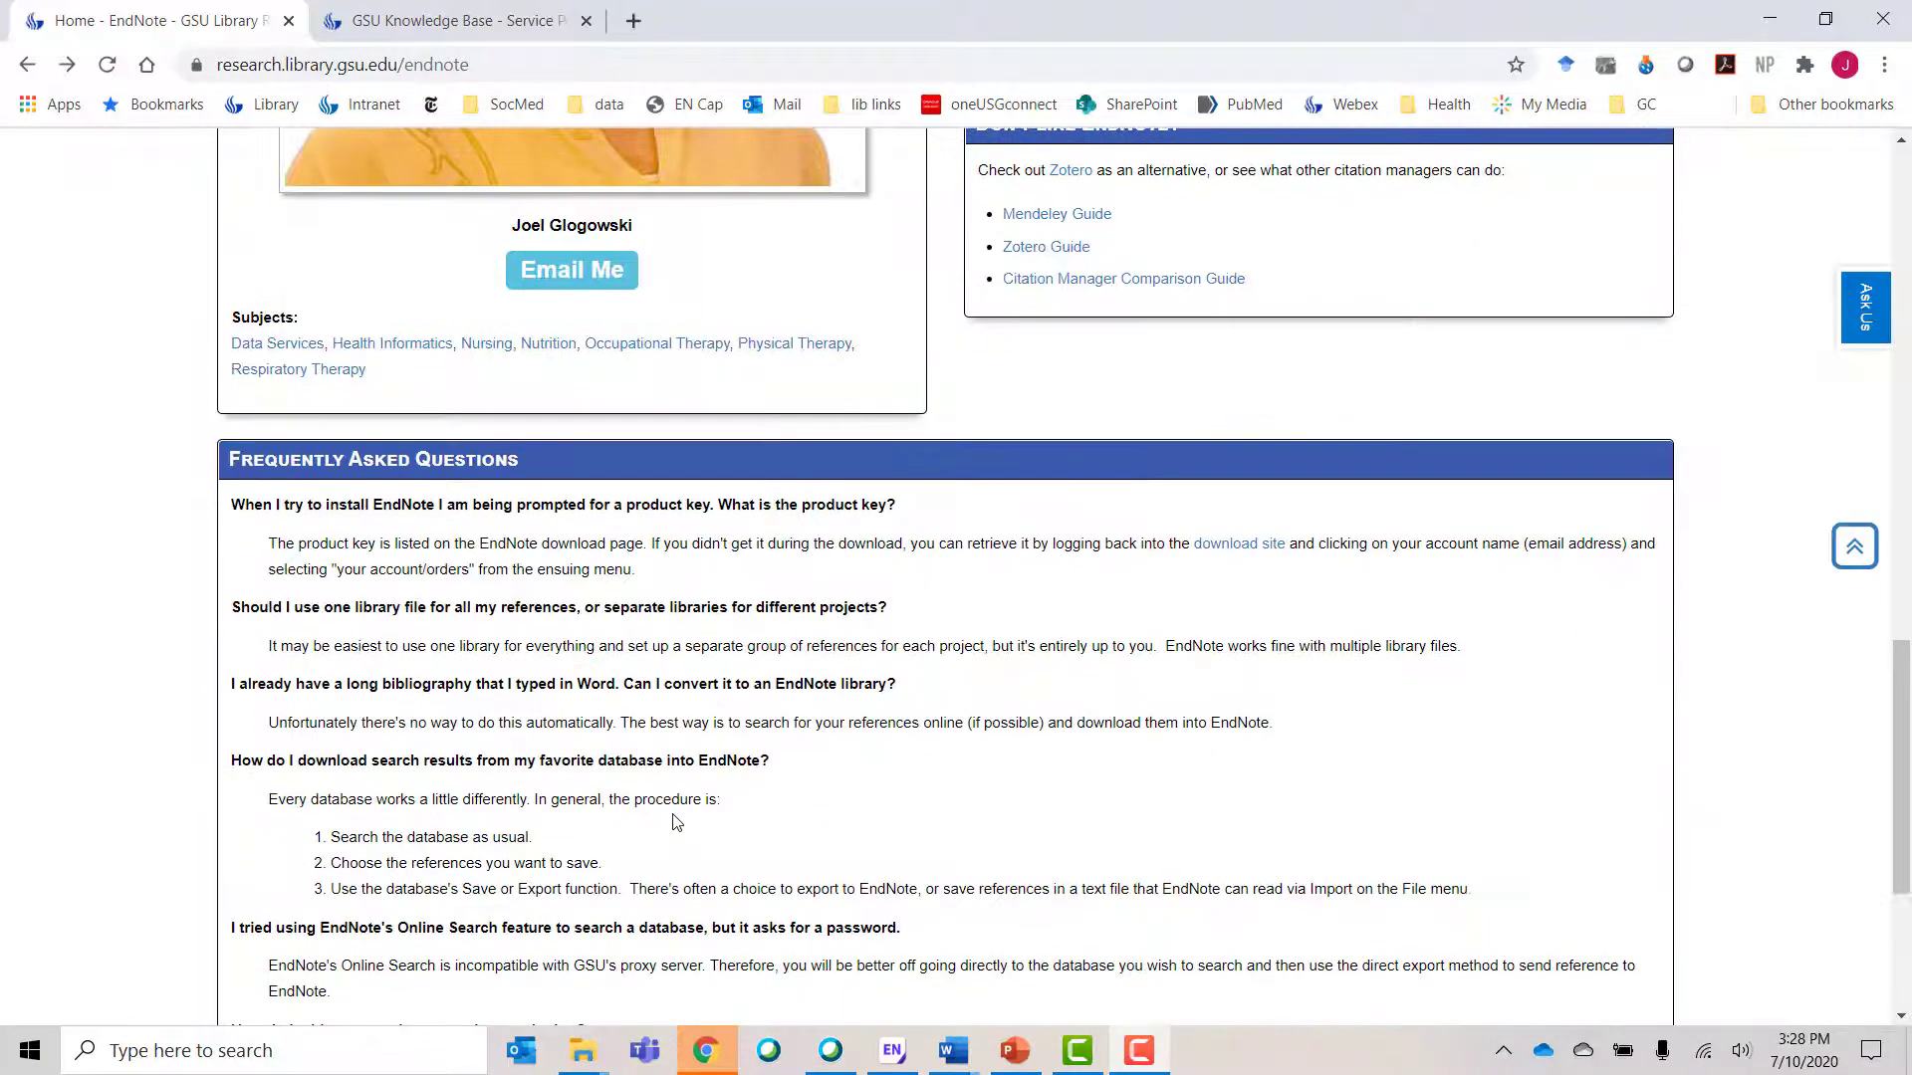
scroll(676, 821, up, 18)
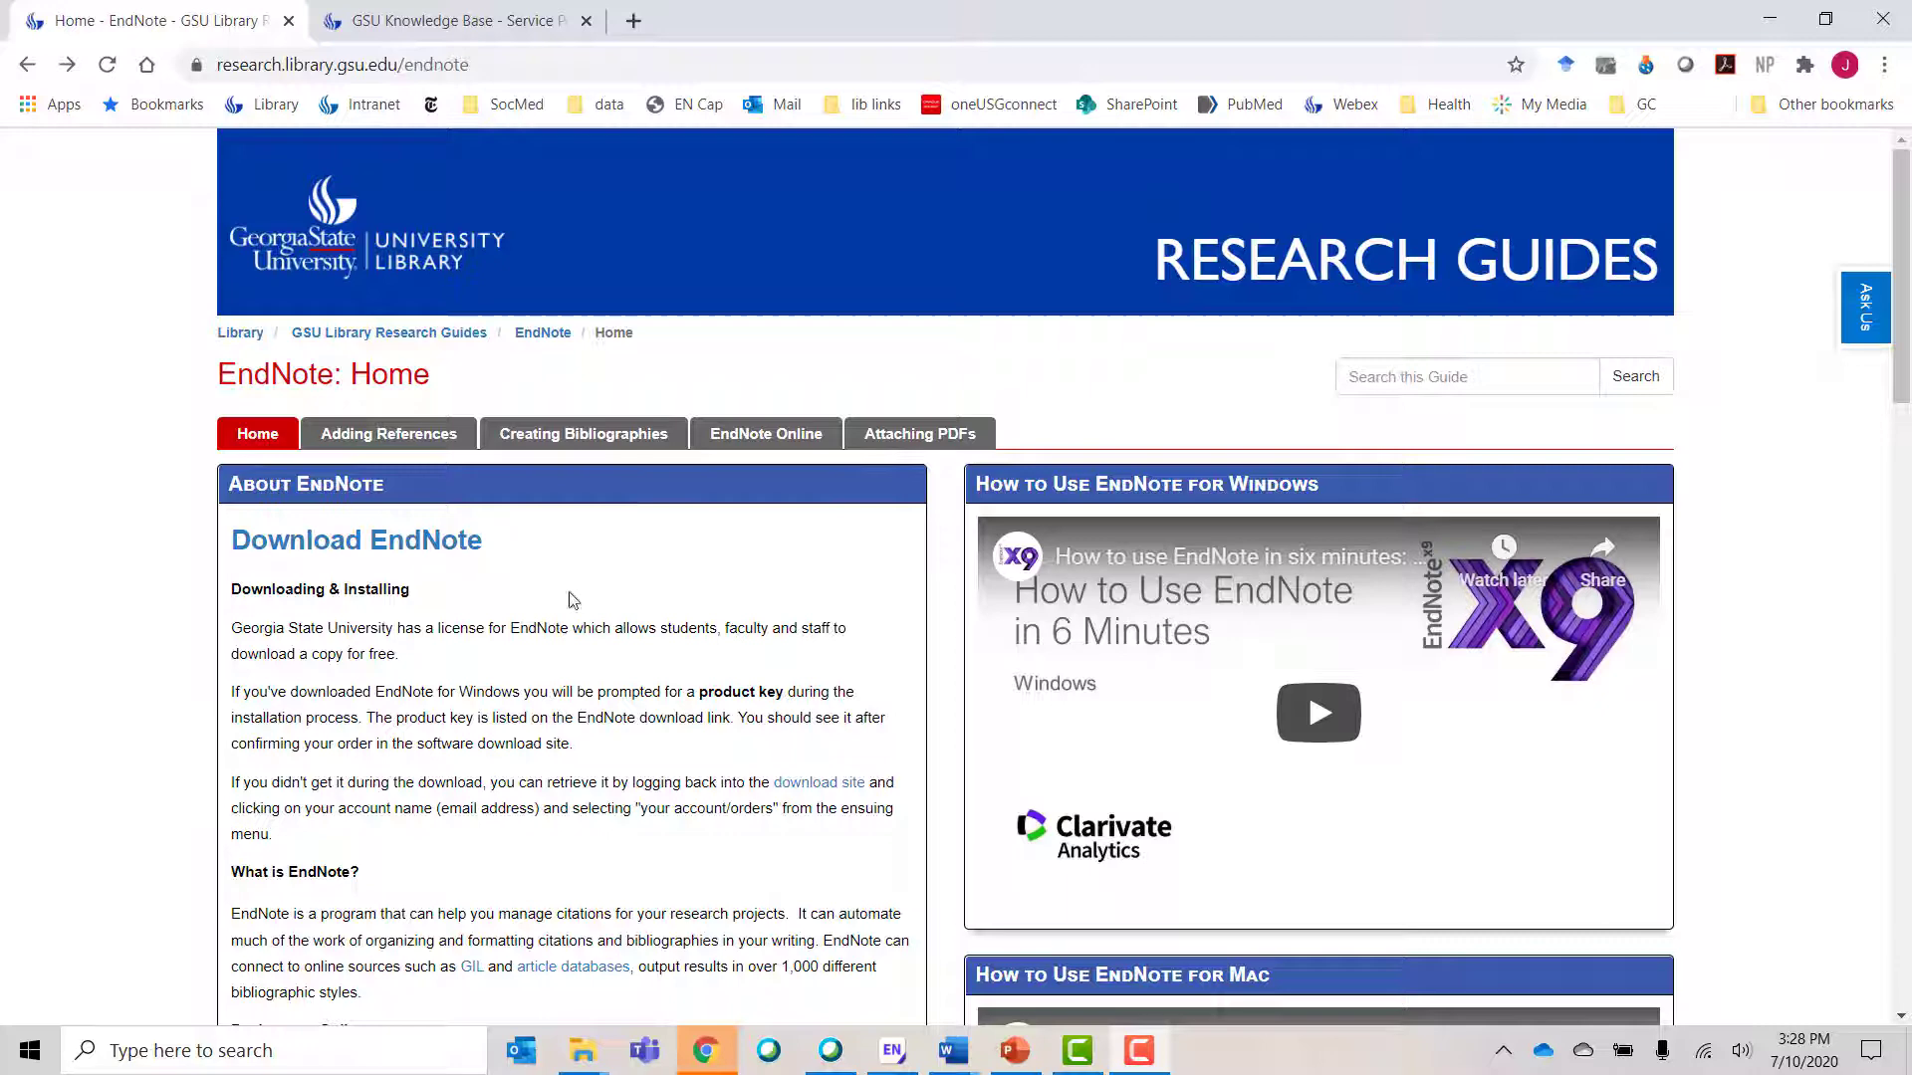
click(428, 444)
- Go to the GSU EndNote software download page and find the Install EndNote on Windows article
click(448, 546)
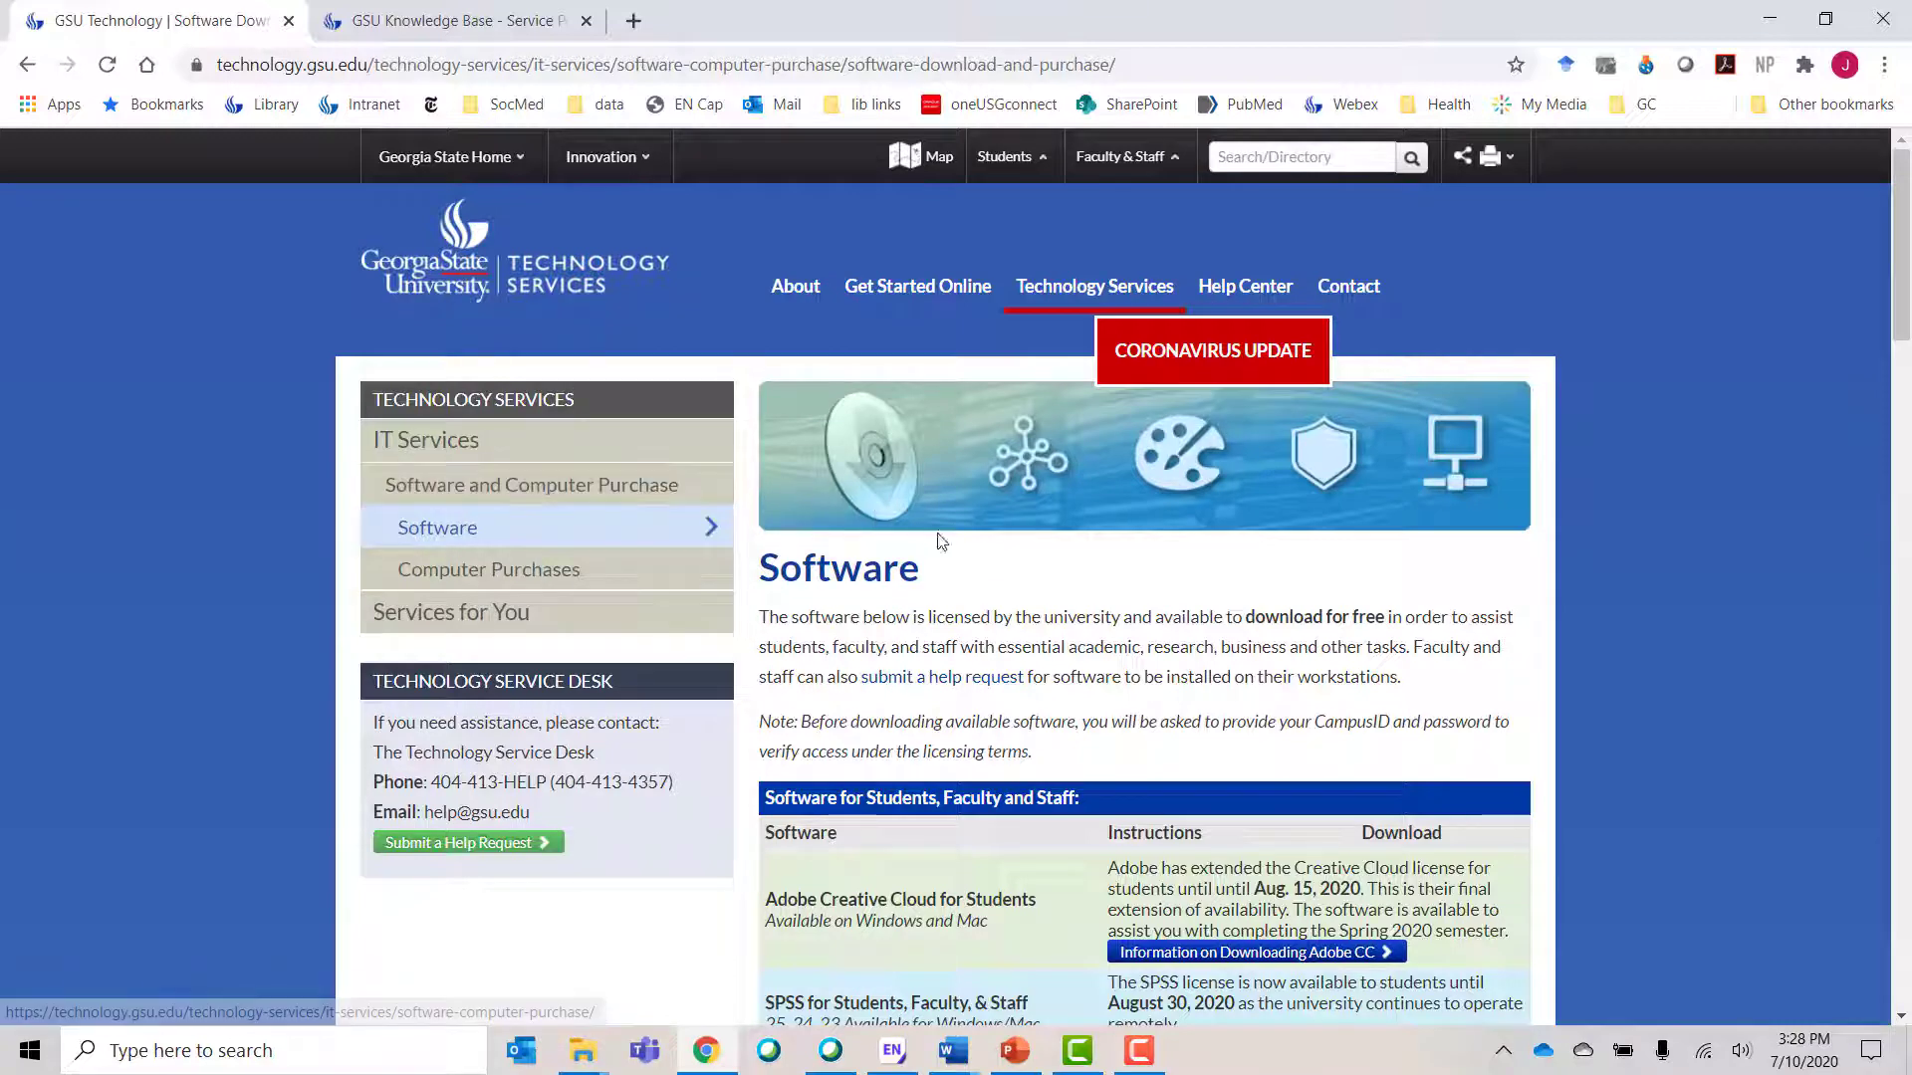
scroll(1016, 571, down, 3)
scroll(1021, 573, down, 3)
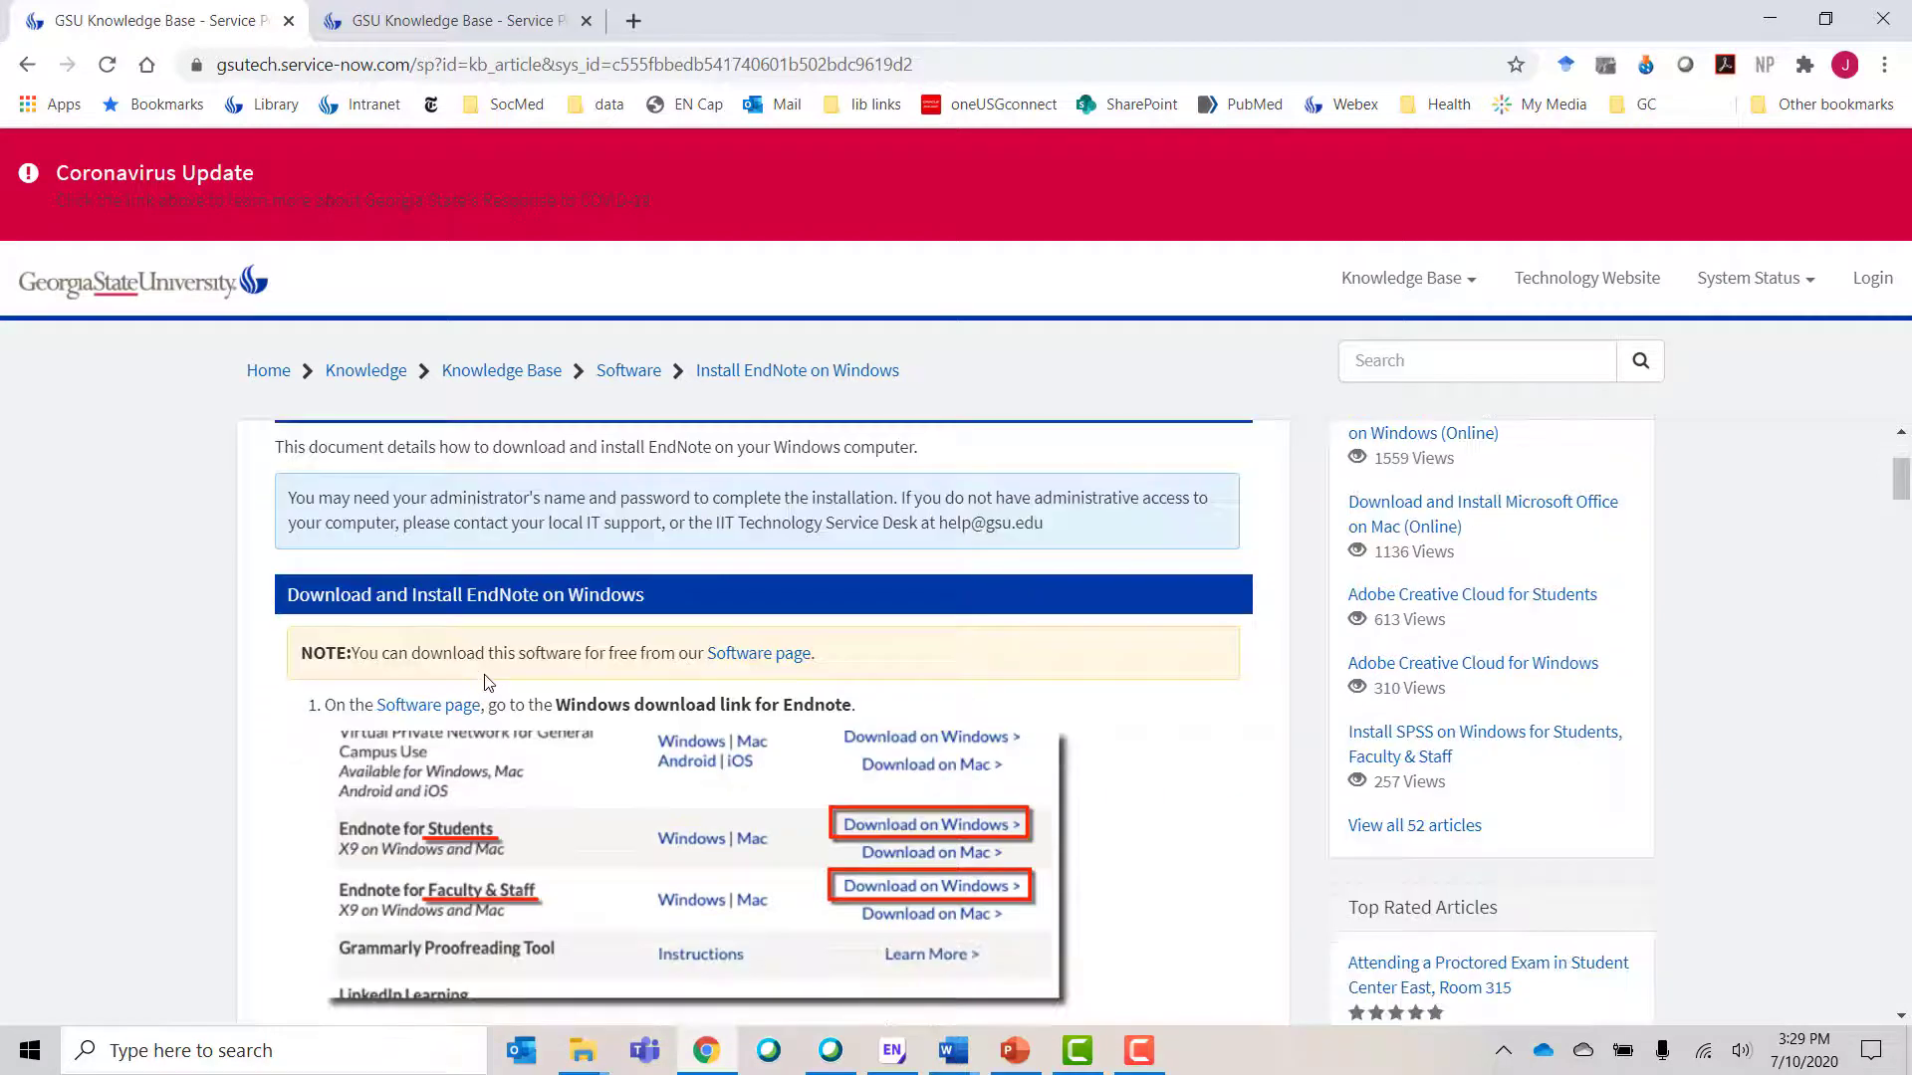
scroll(487, 683, down, 1)
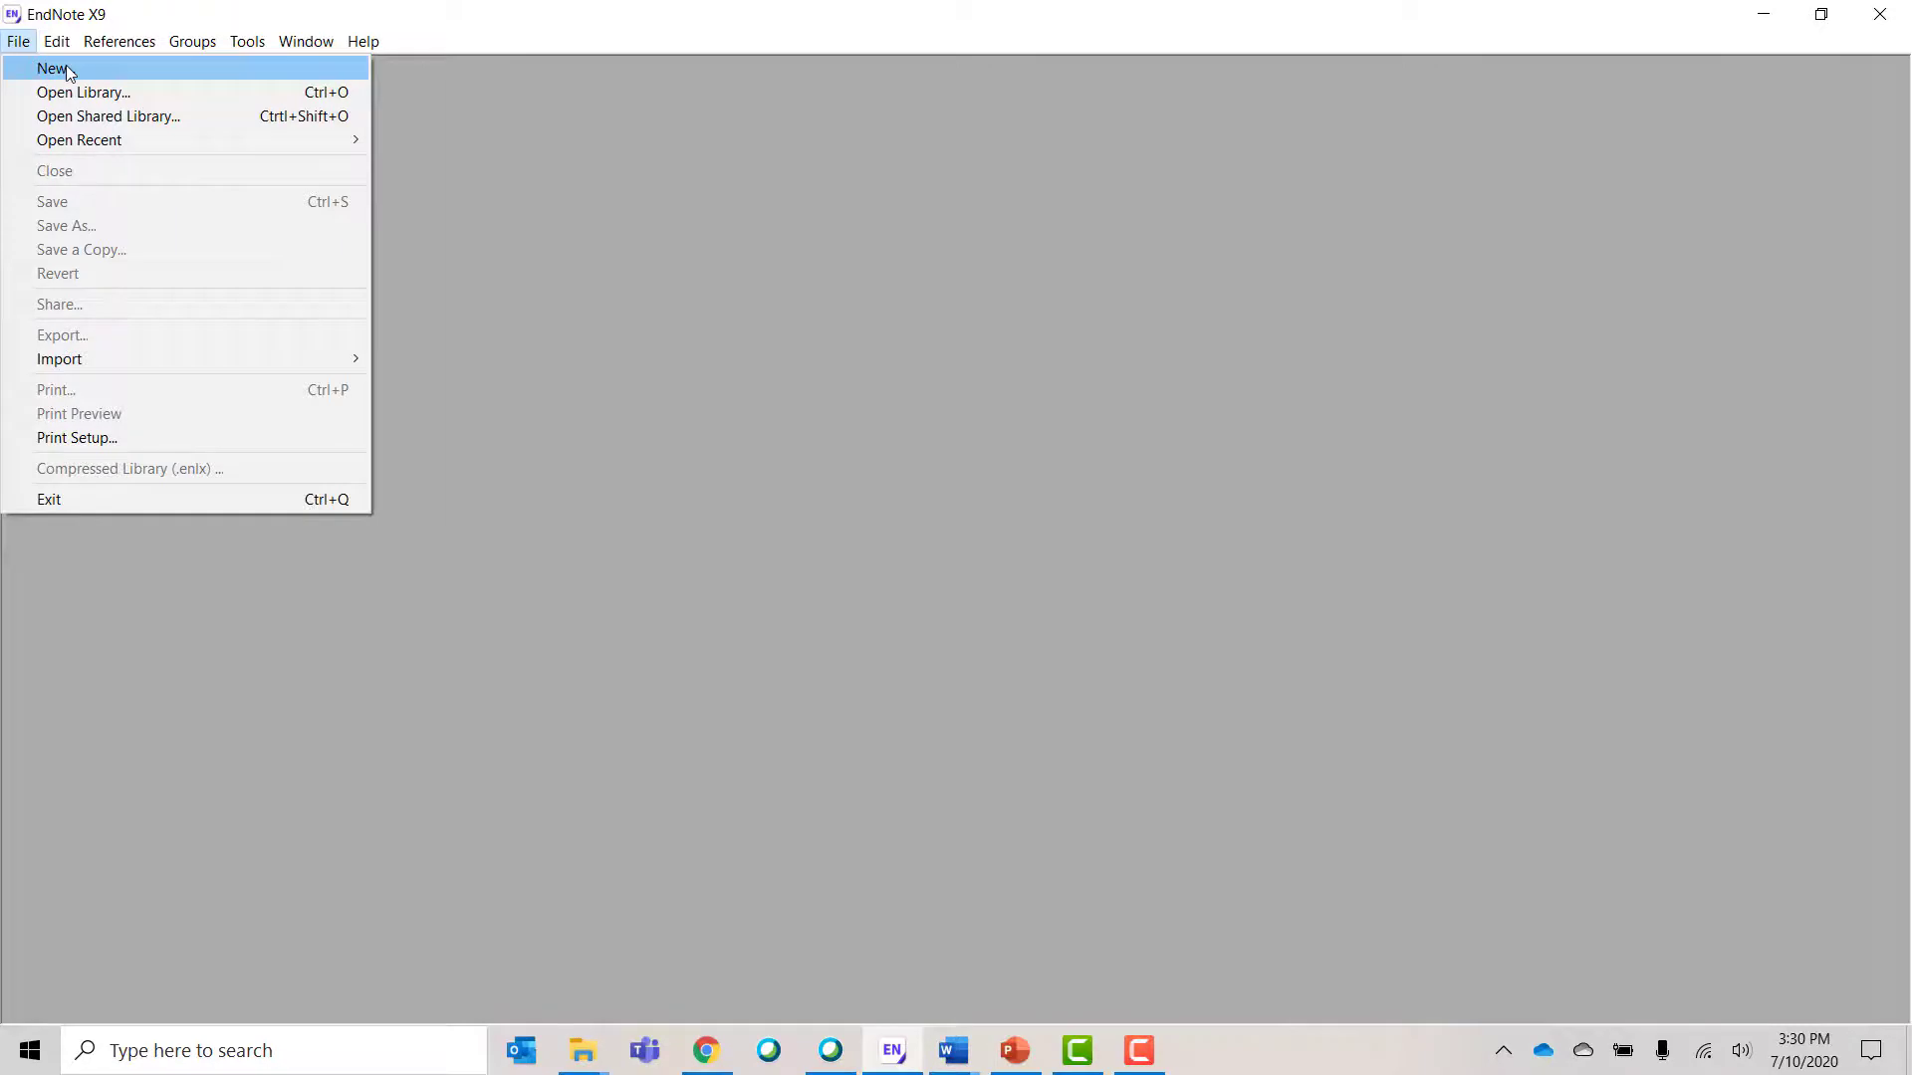
- Create a new EndNote library via File > New, removing 'EndNote ' so the file is named My Library
click(55, 68)
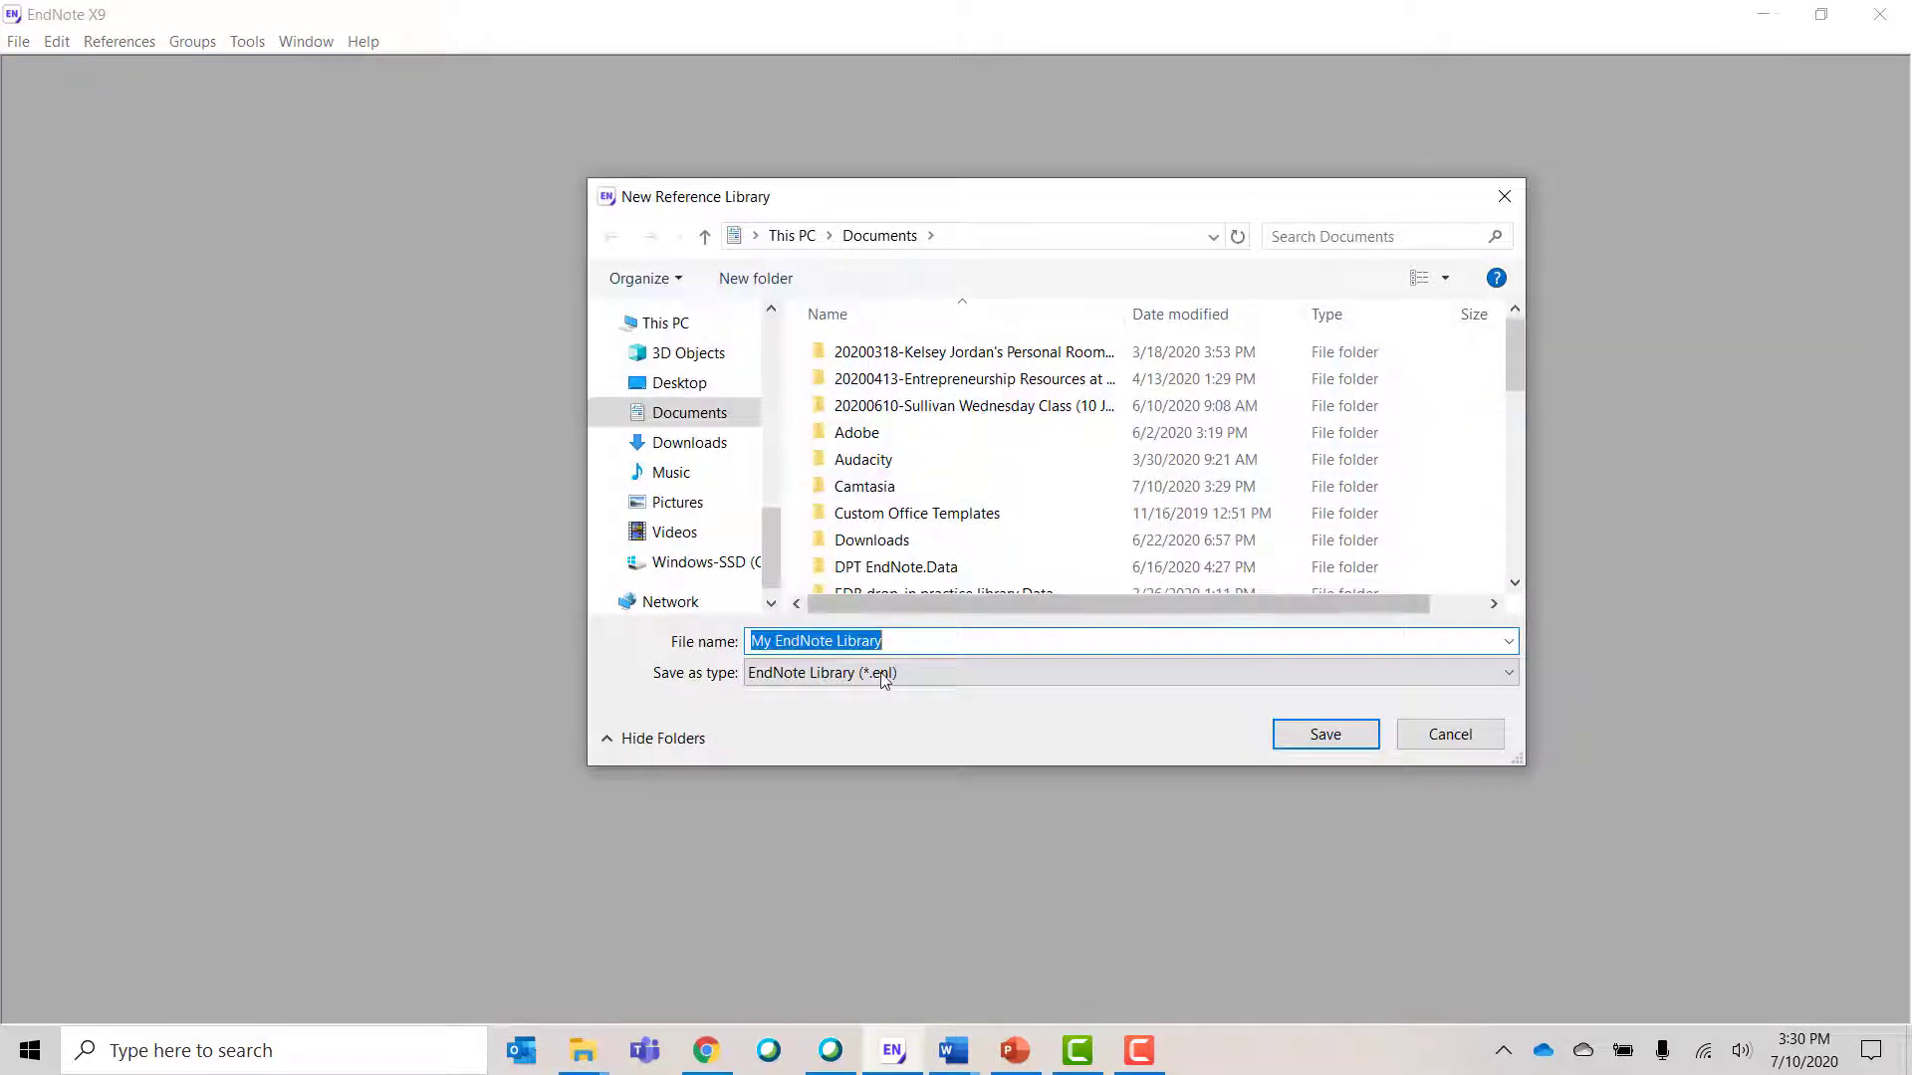
click(838, 640)
drag(837, 642, 787, 641)
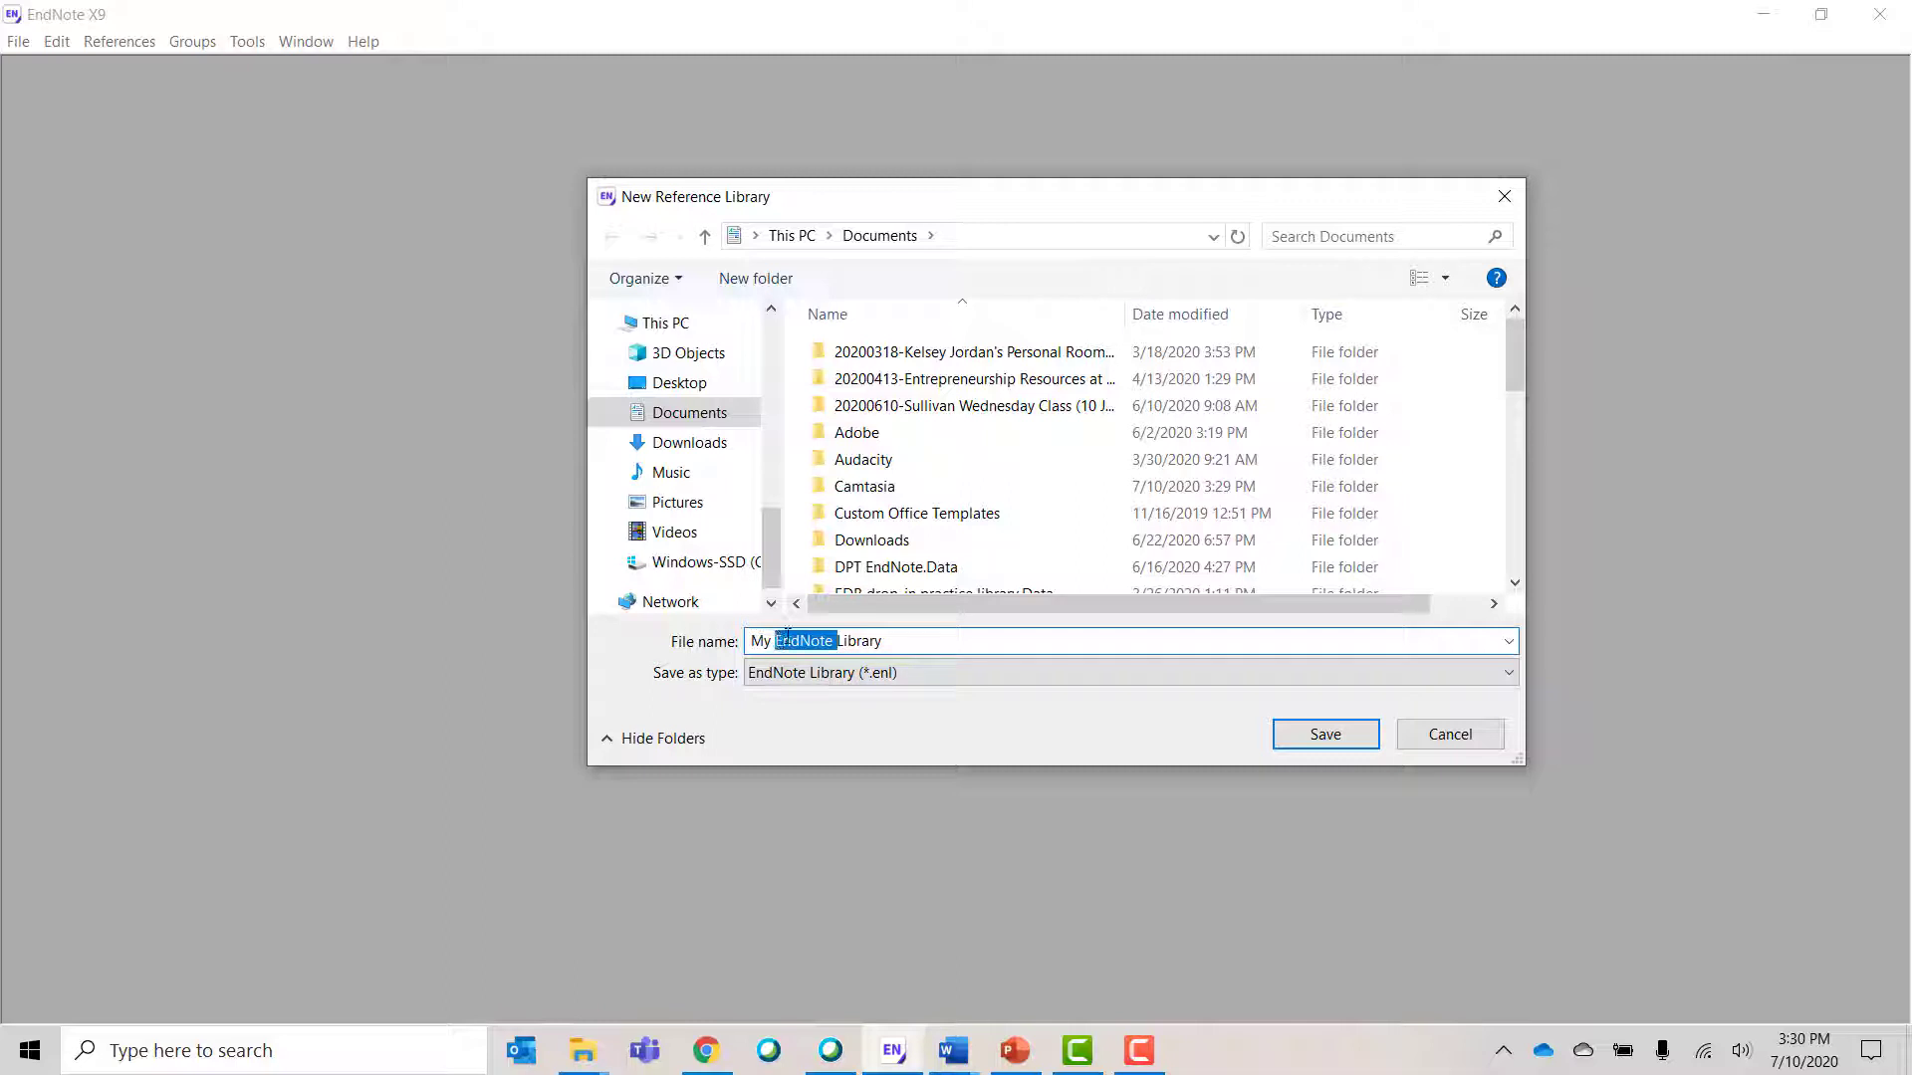
key(BackSpace)
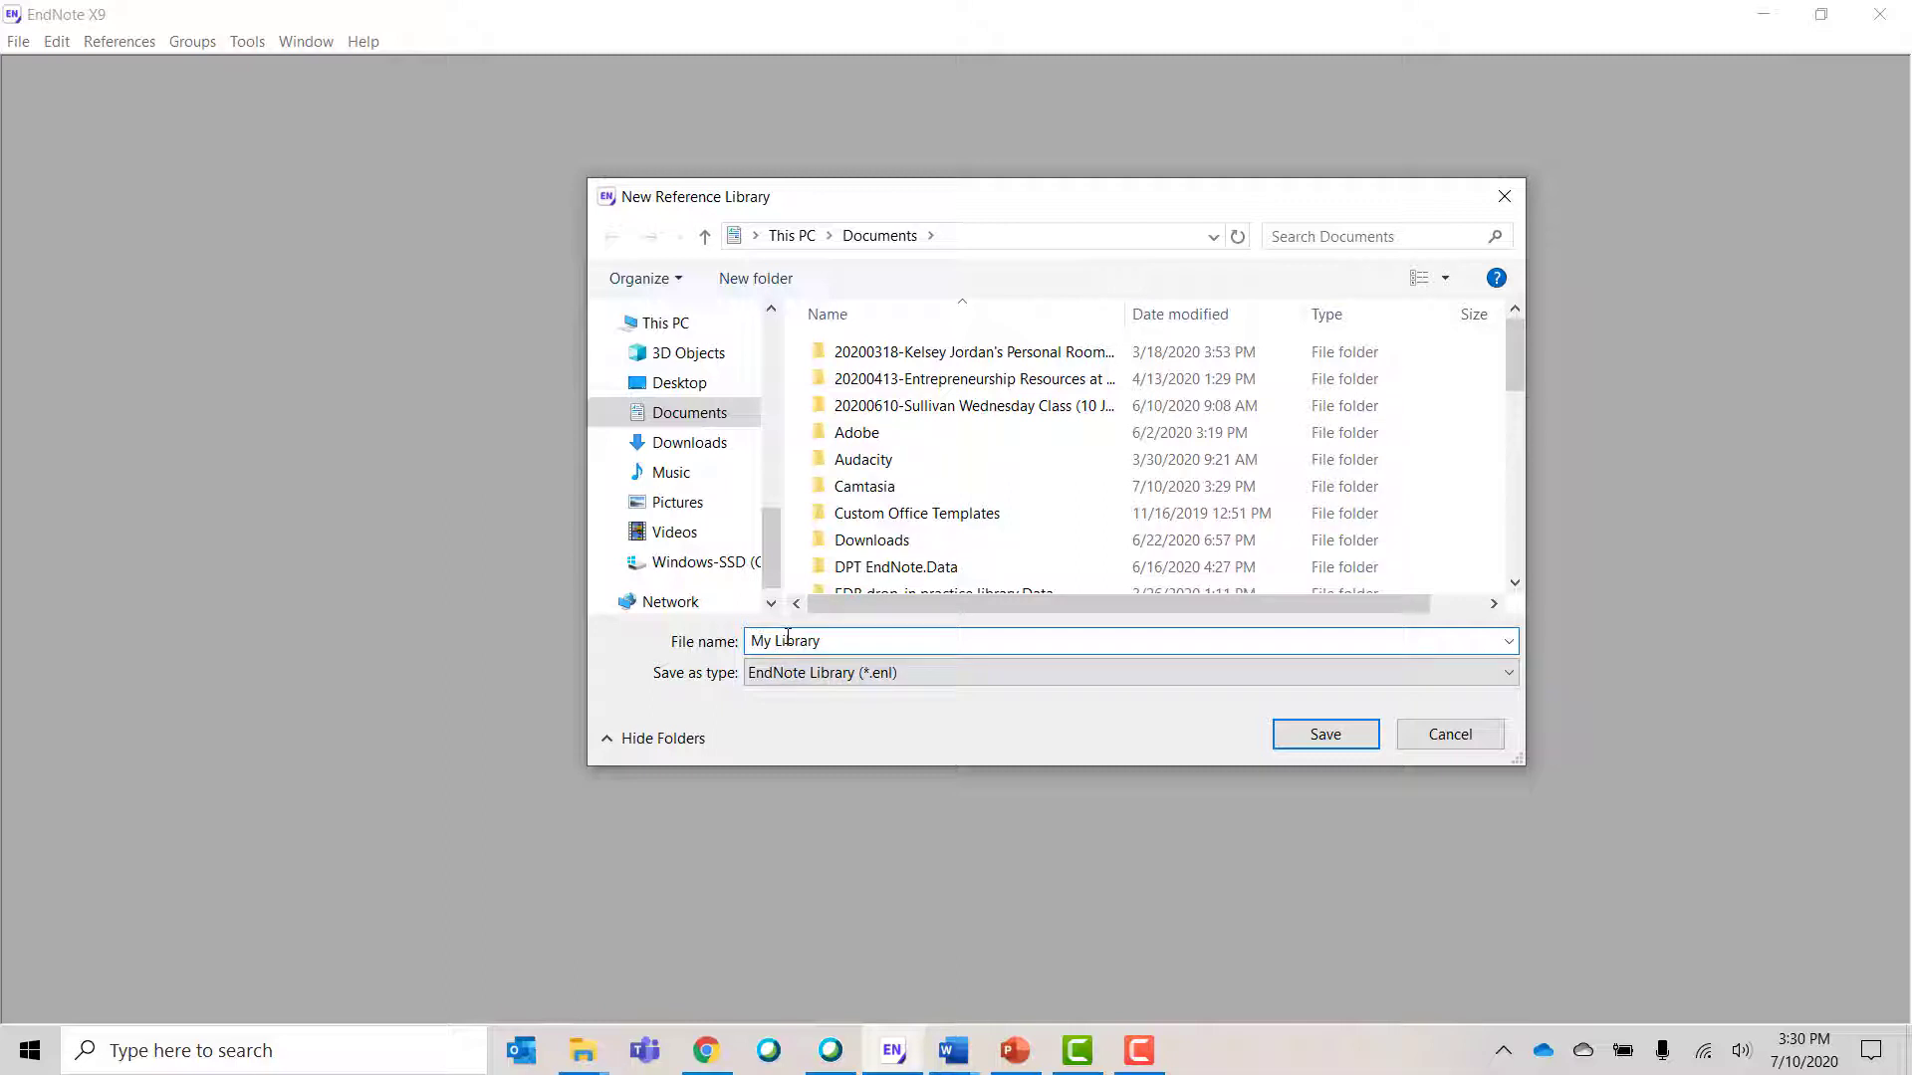
key(Return)
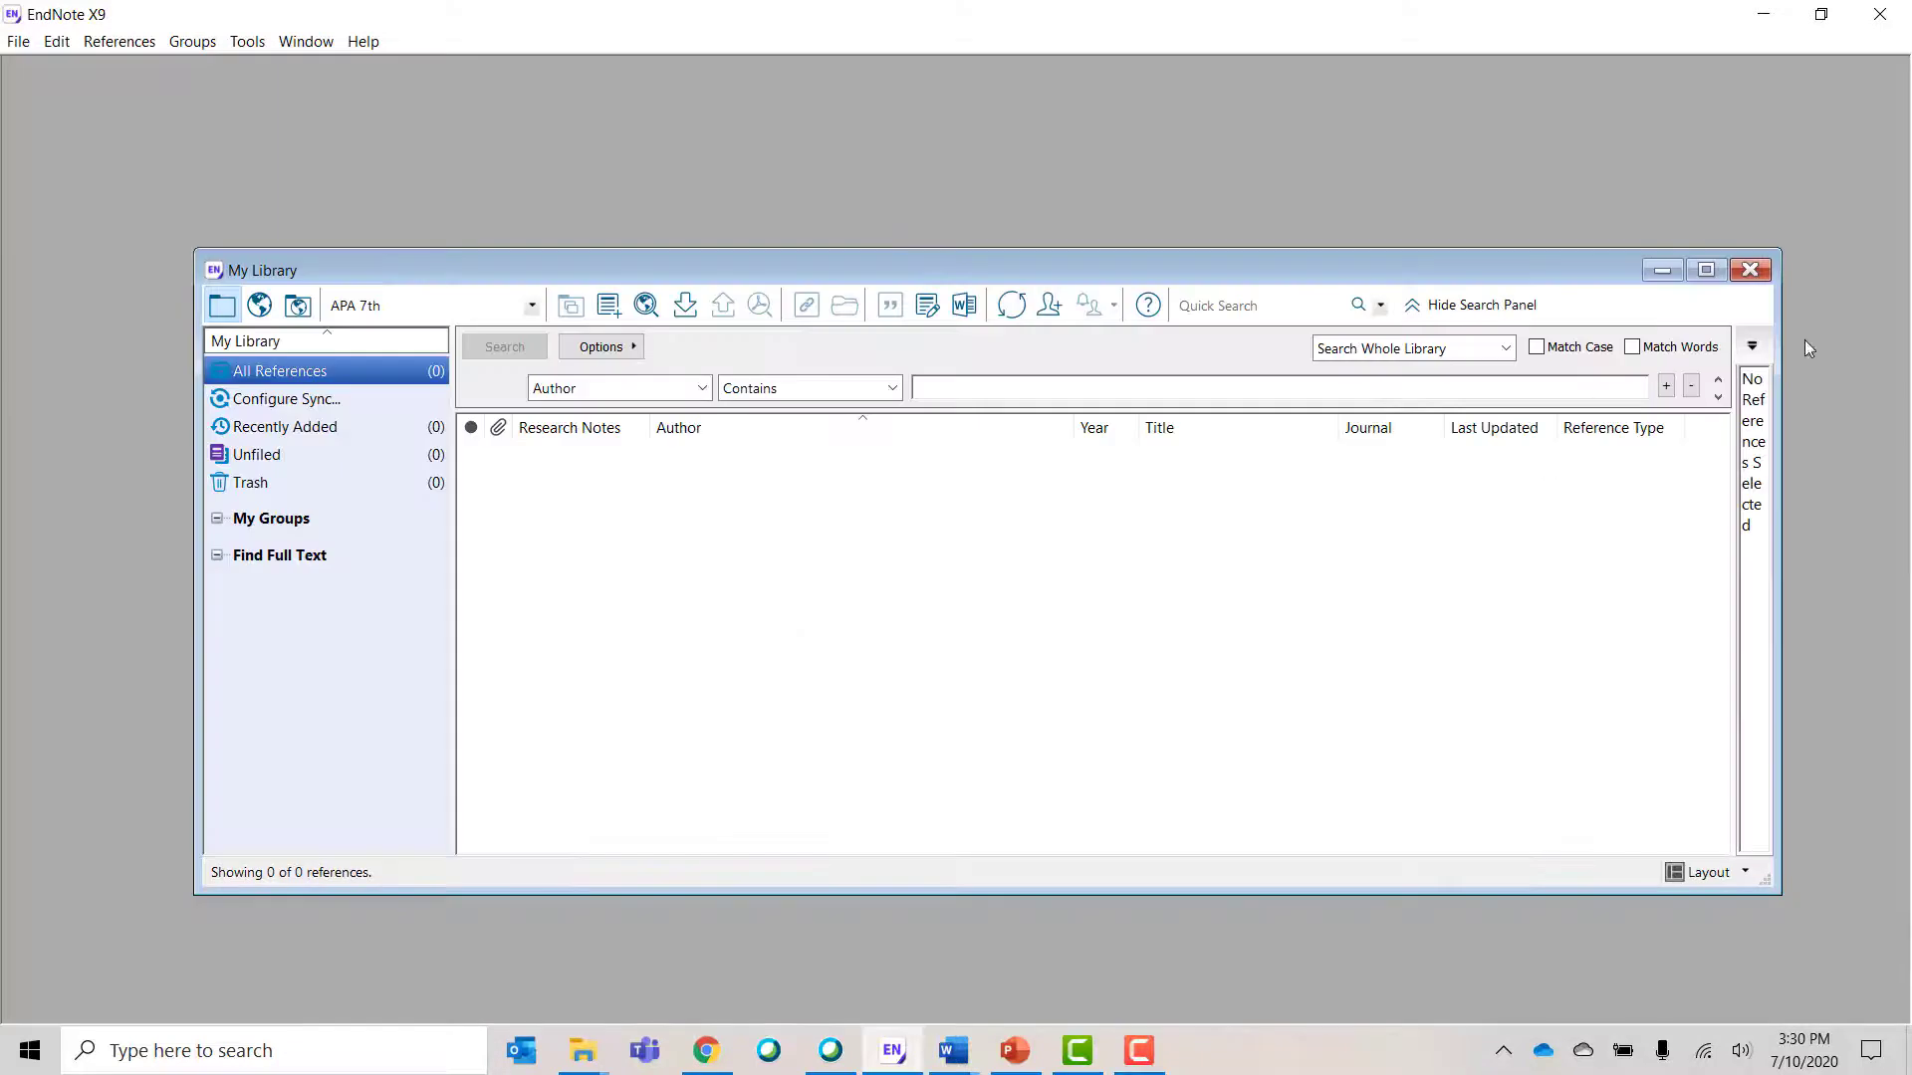
- Maximize the My Library window and set the output style to APA 7th
click(1705, 270)
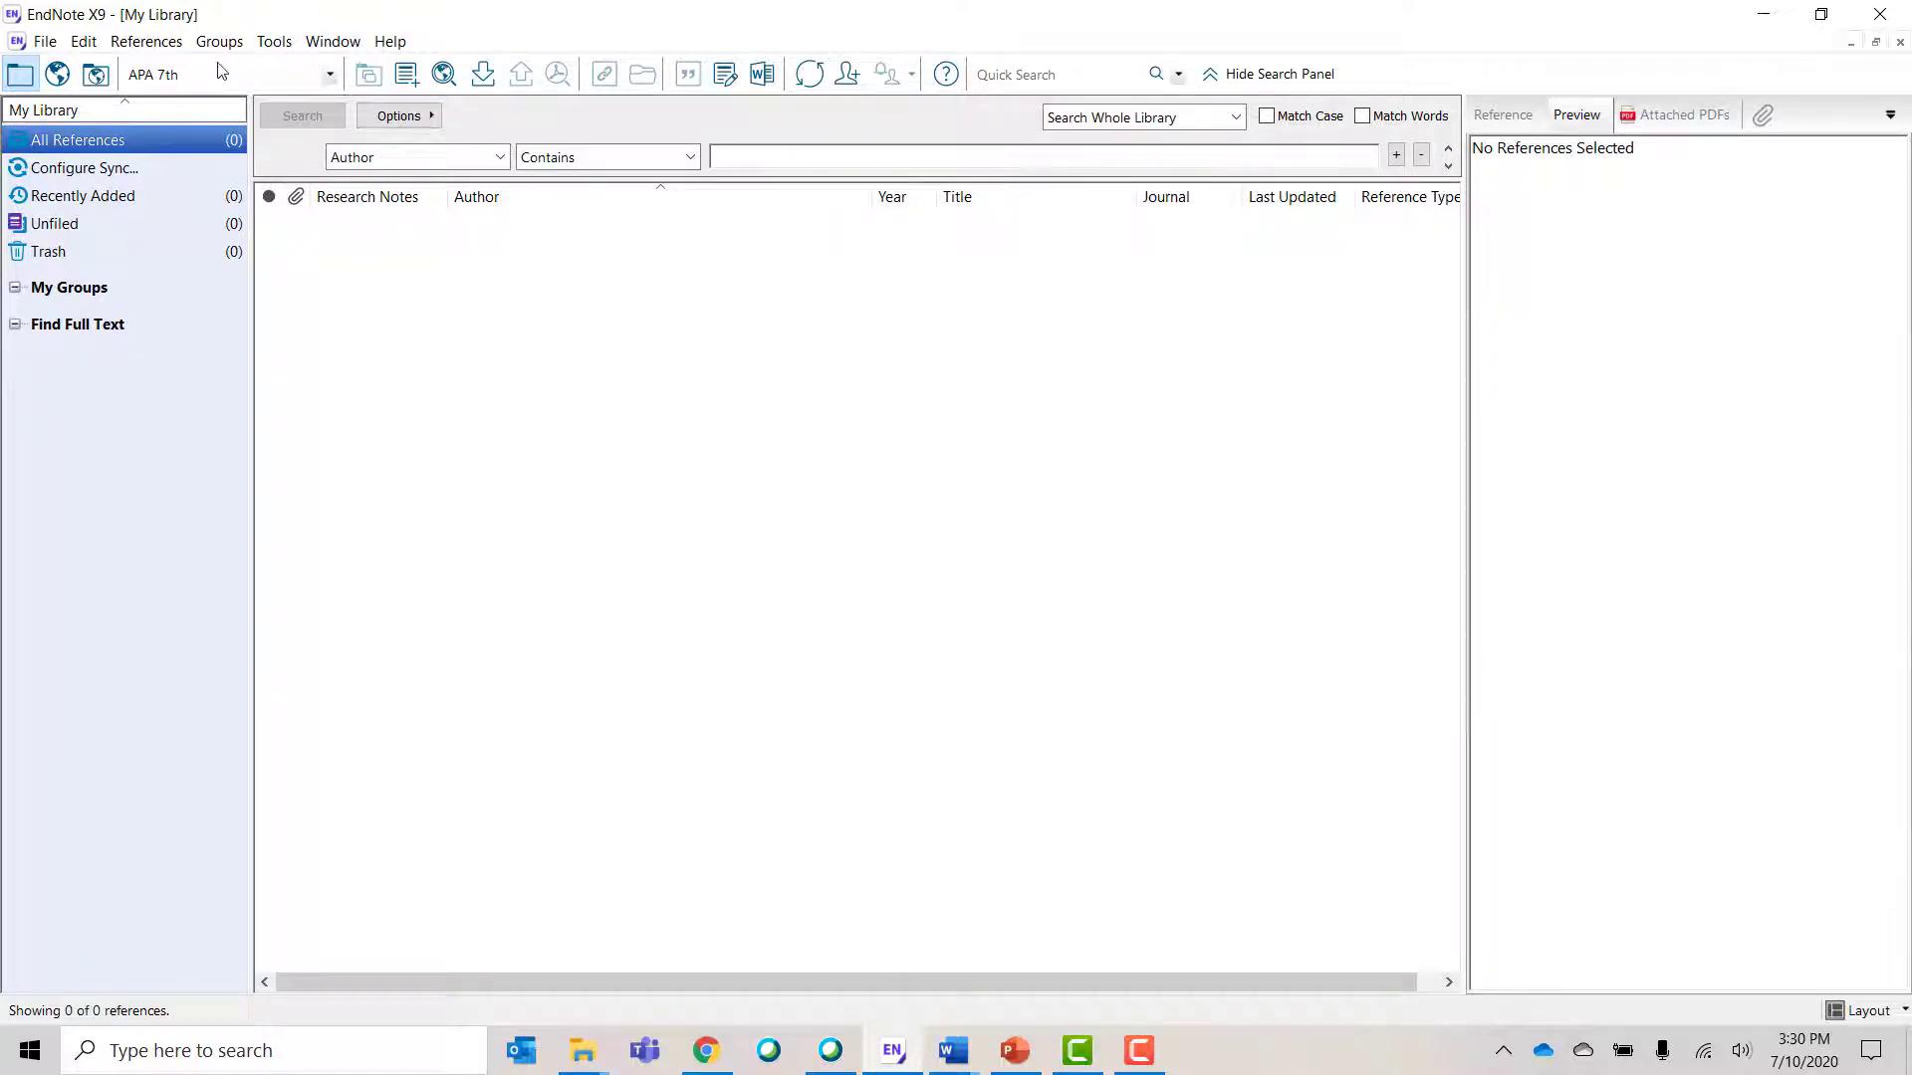
click(326, 75)
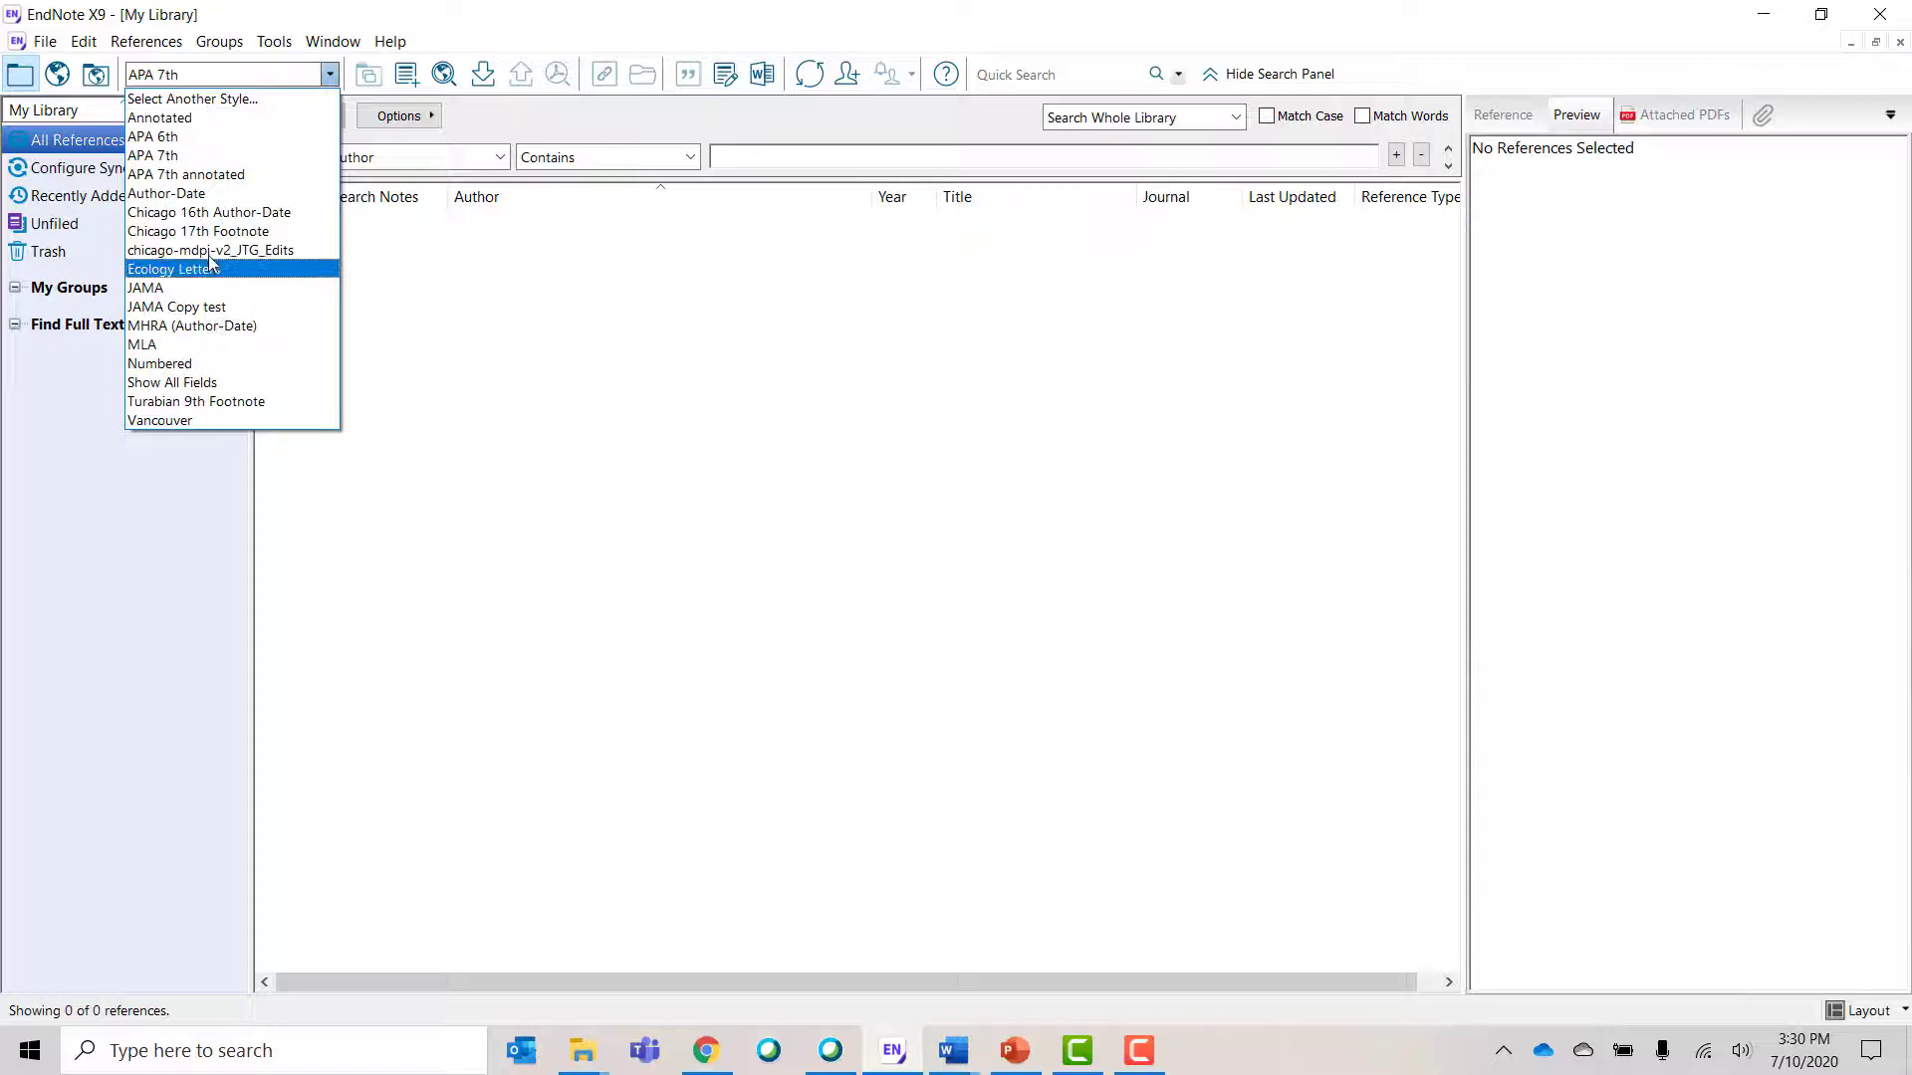
click(211, 101)
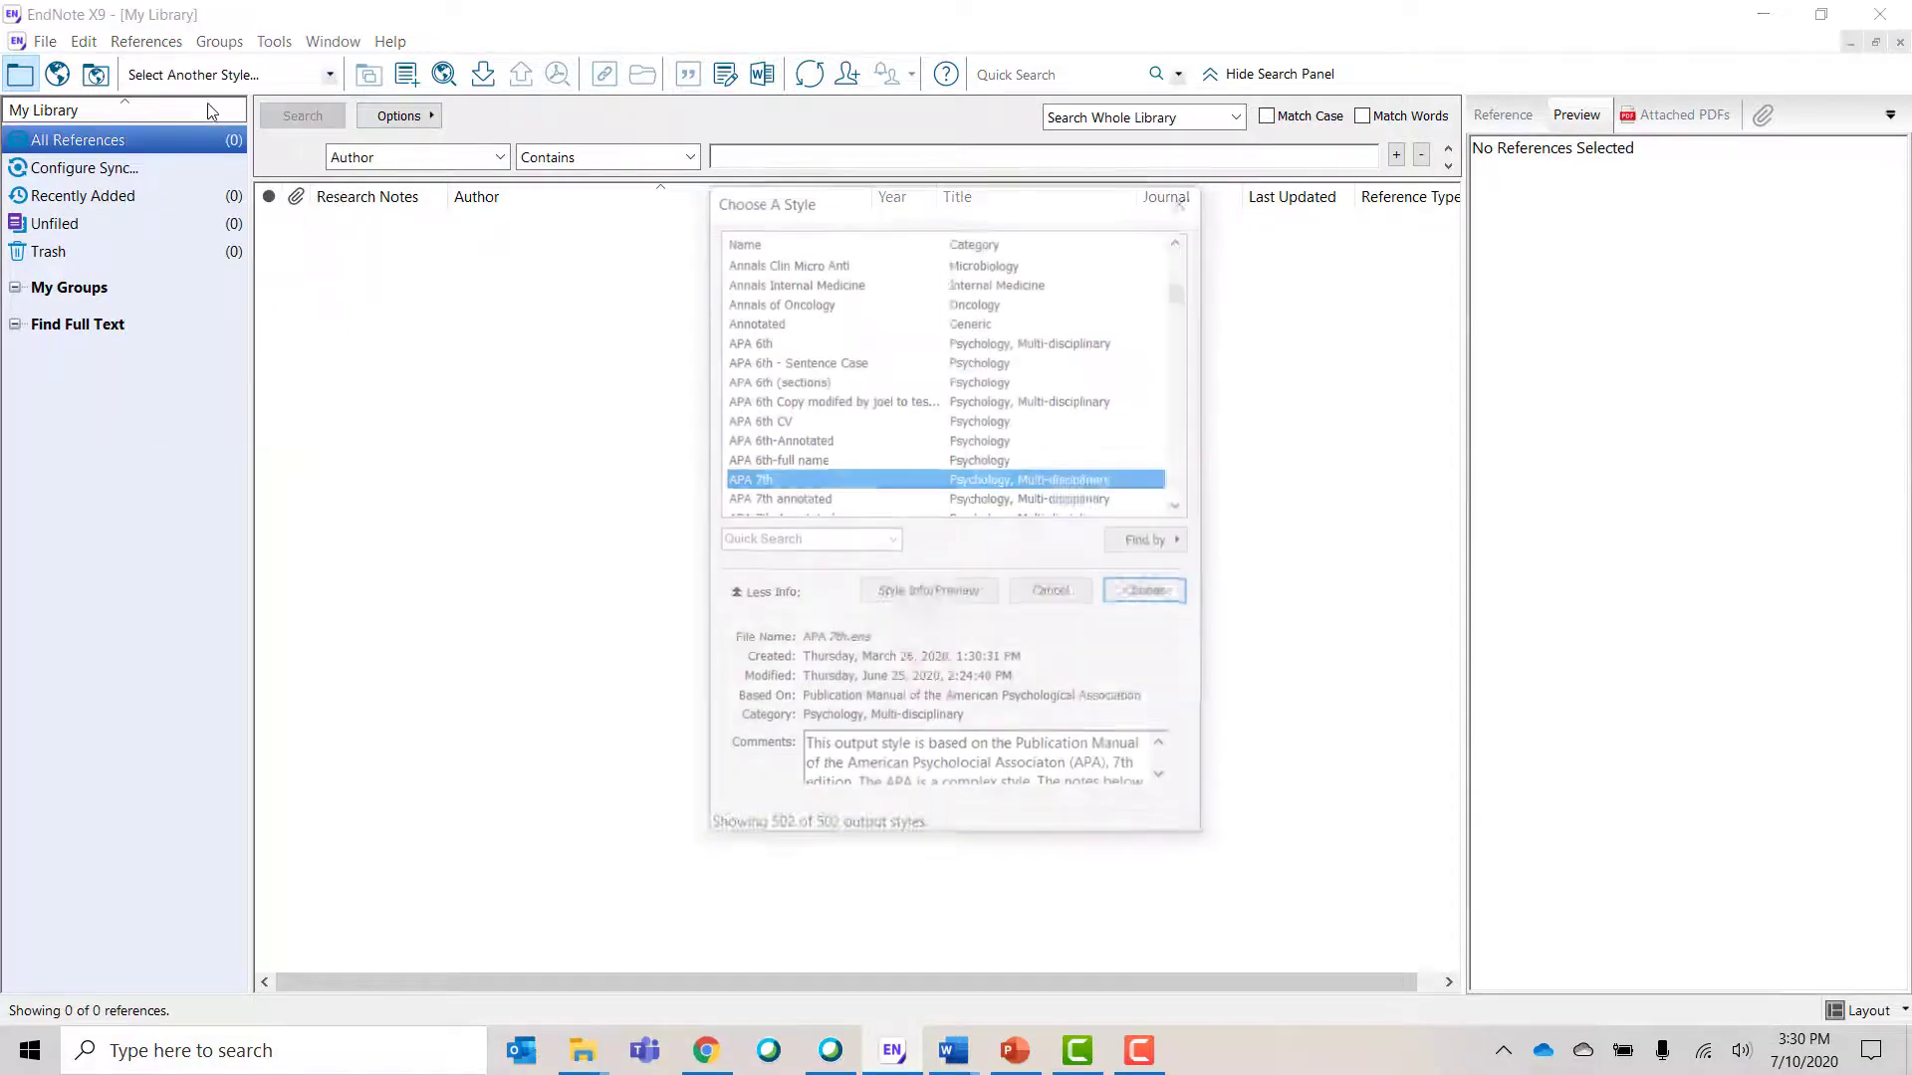
scroll(817, 409, down, 3)
scroll(816, 408, up, 1)
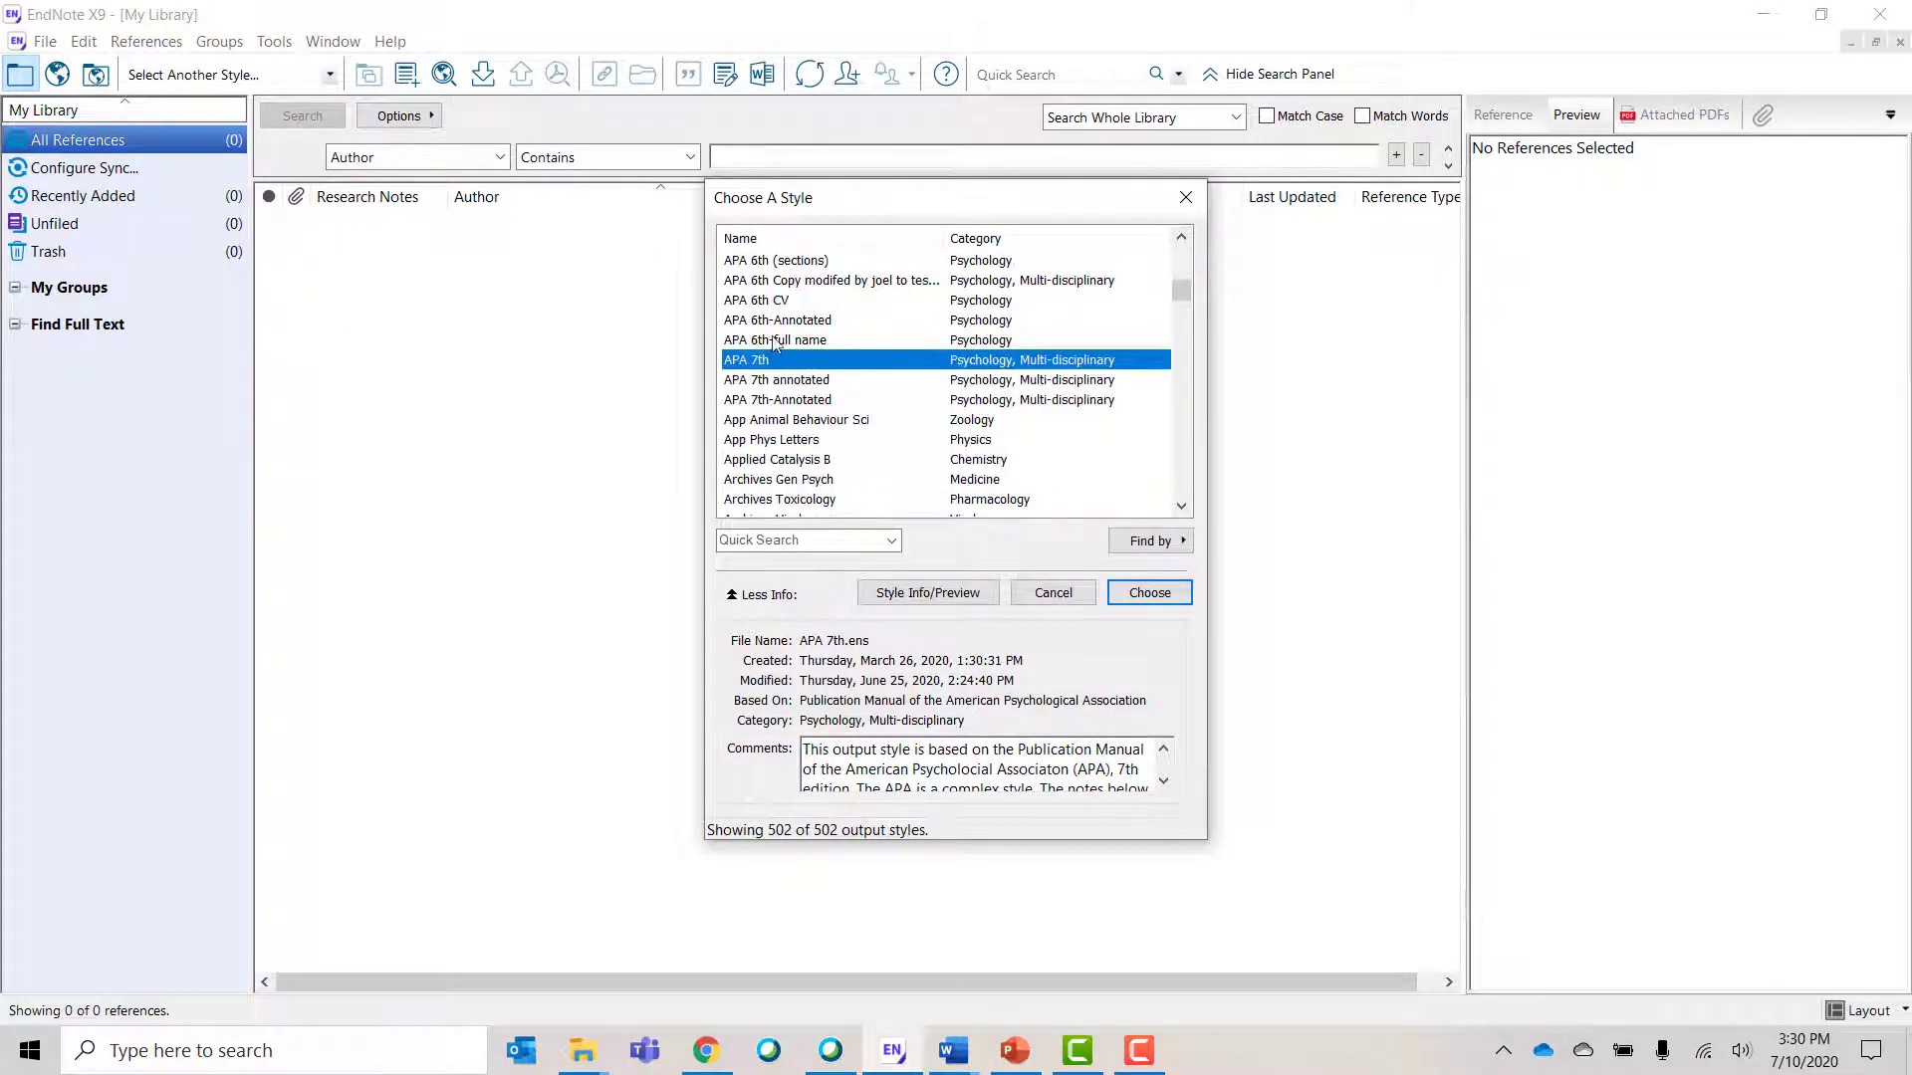
click(1145, 594)
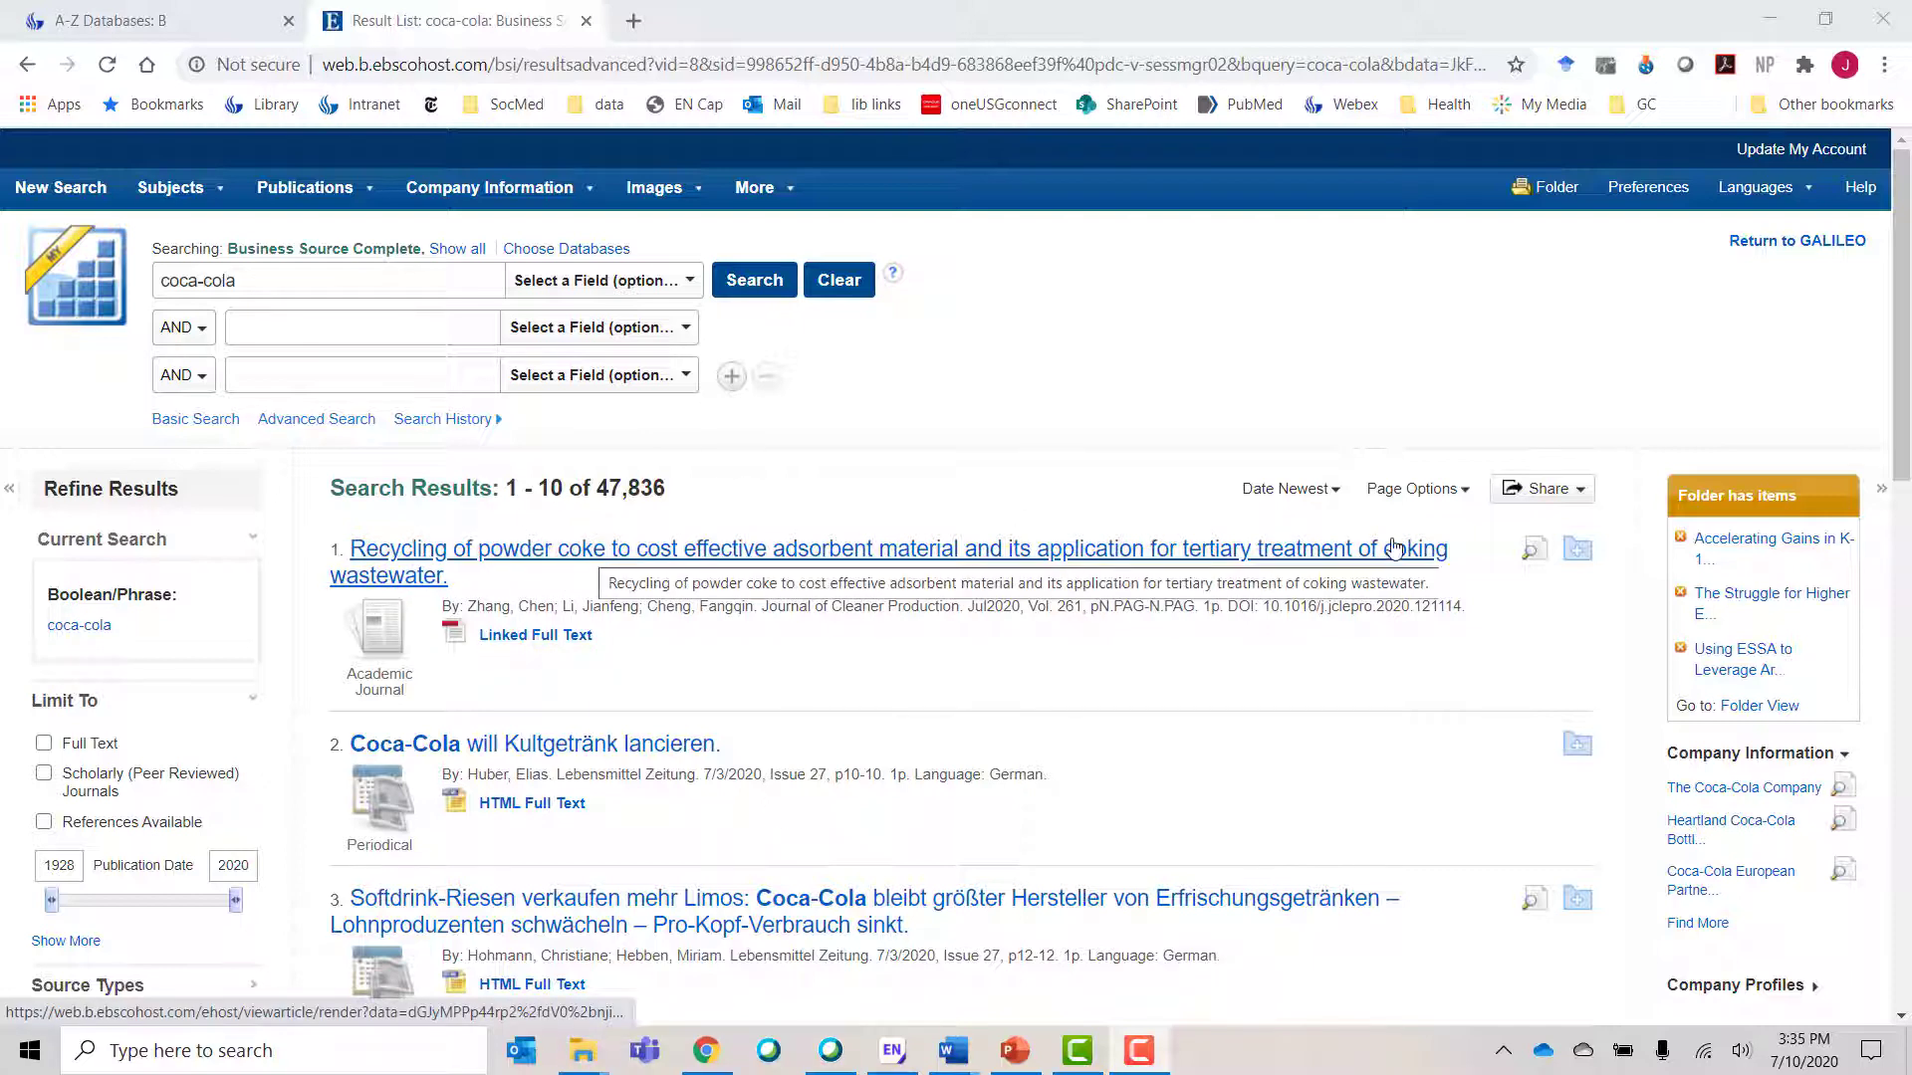
- Open the powder-coke recycling article's record and bring up its RIS export options
click(1362, 551)
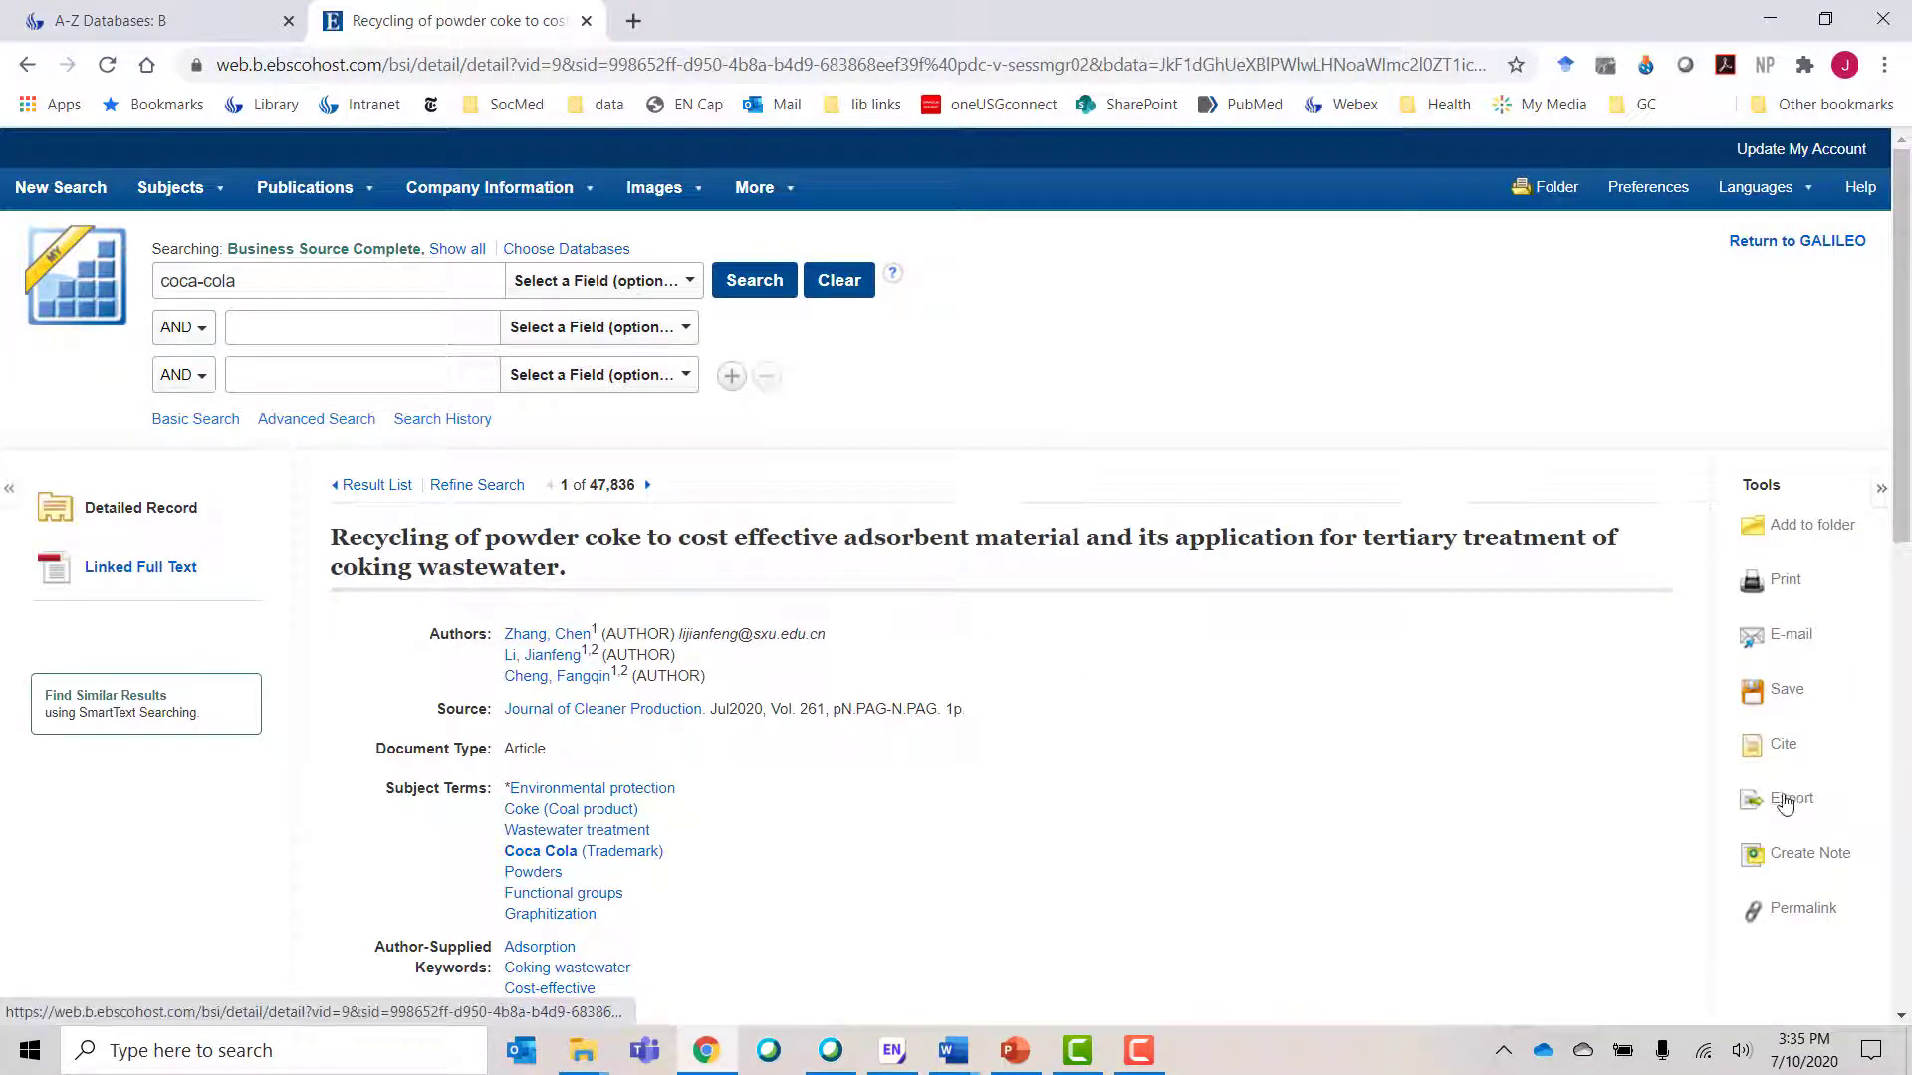
click(1792, 805)
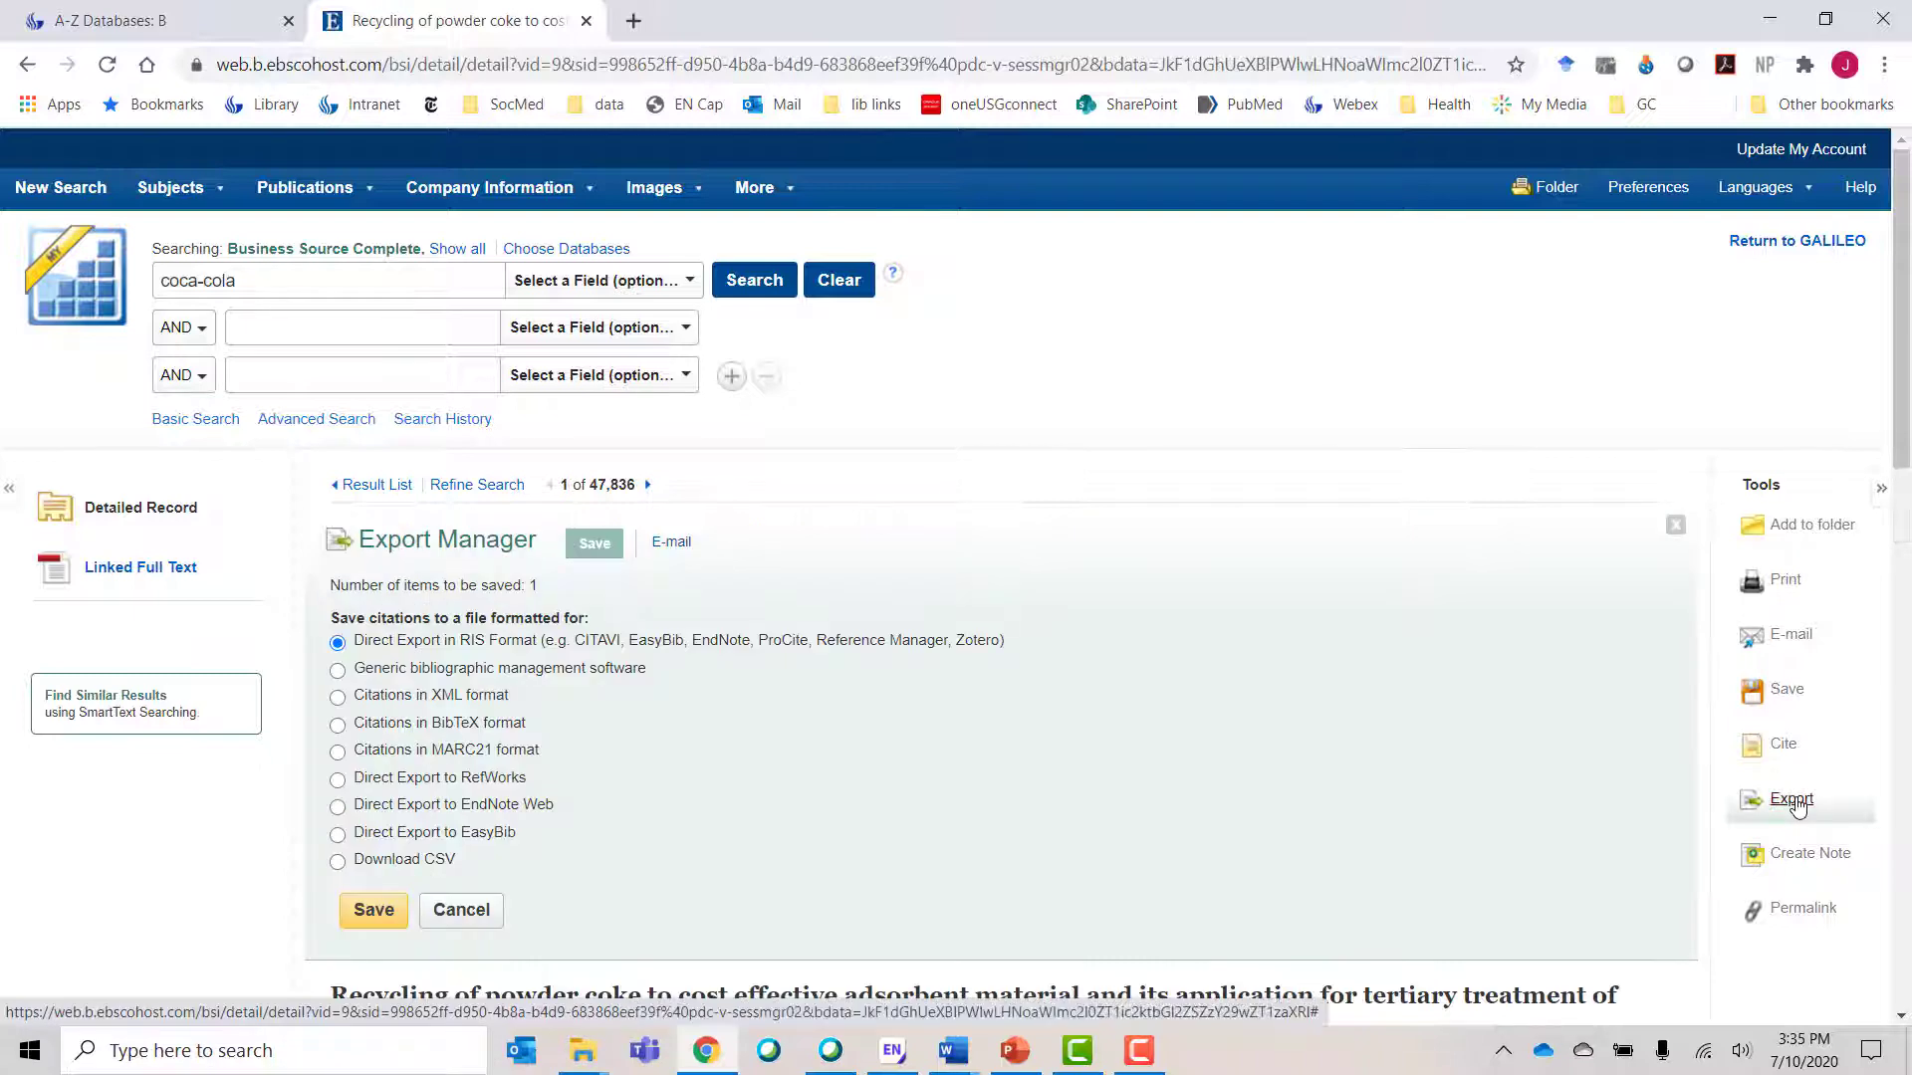
scroll(637, 717, down, 2)
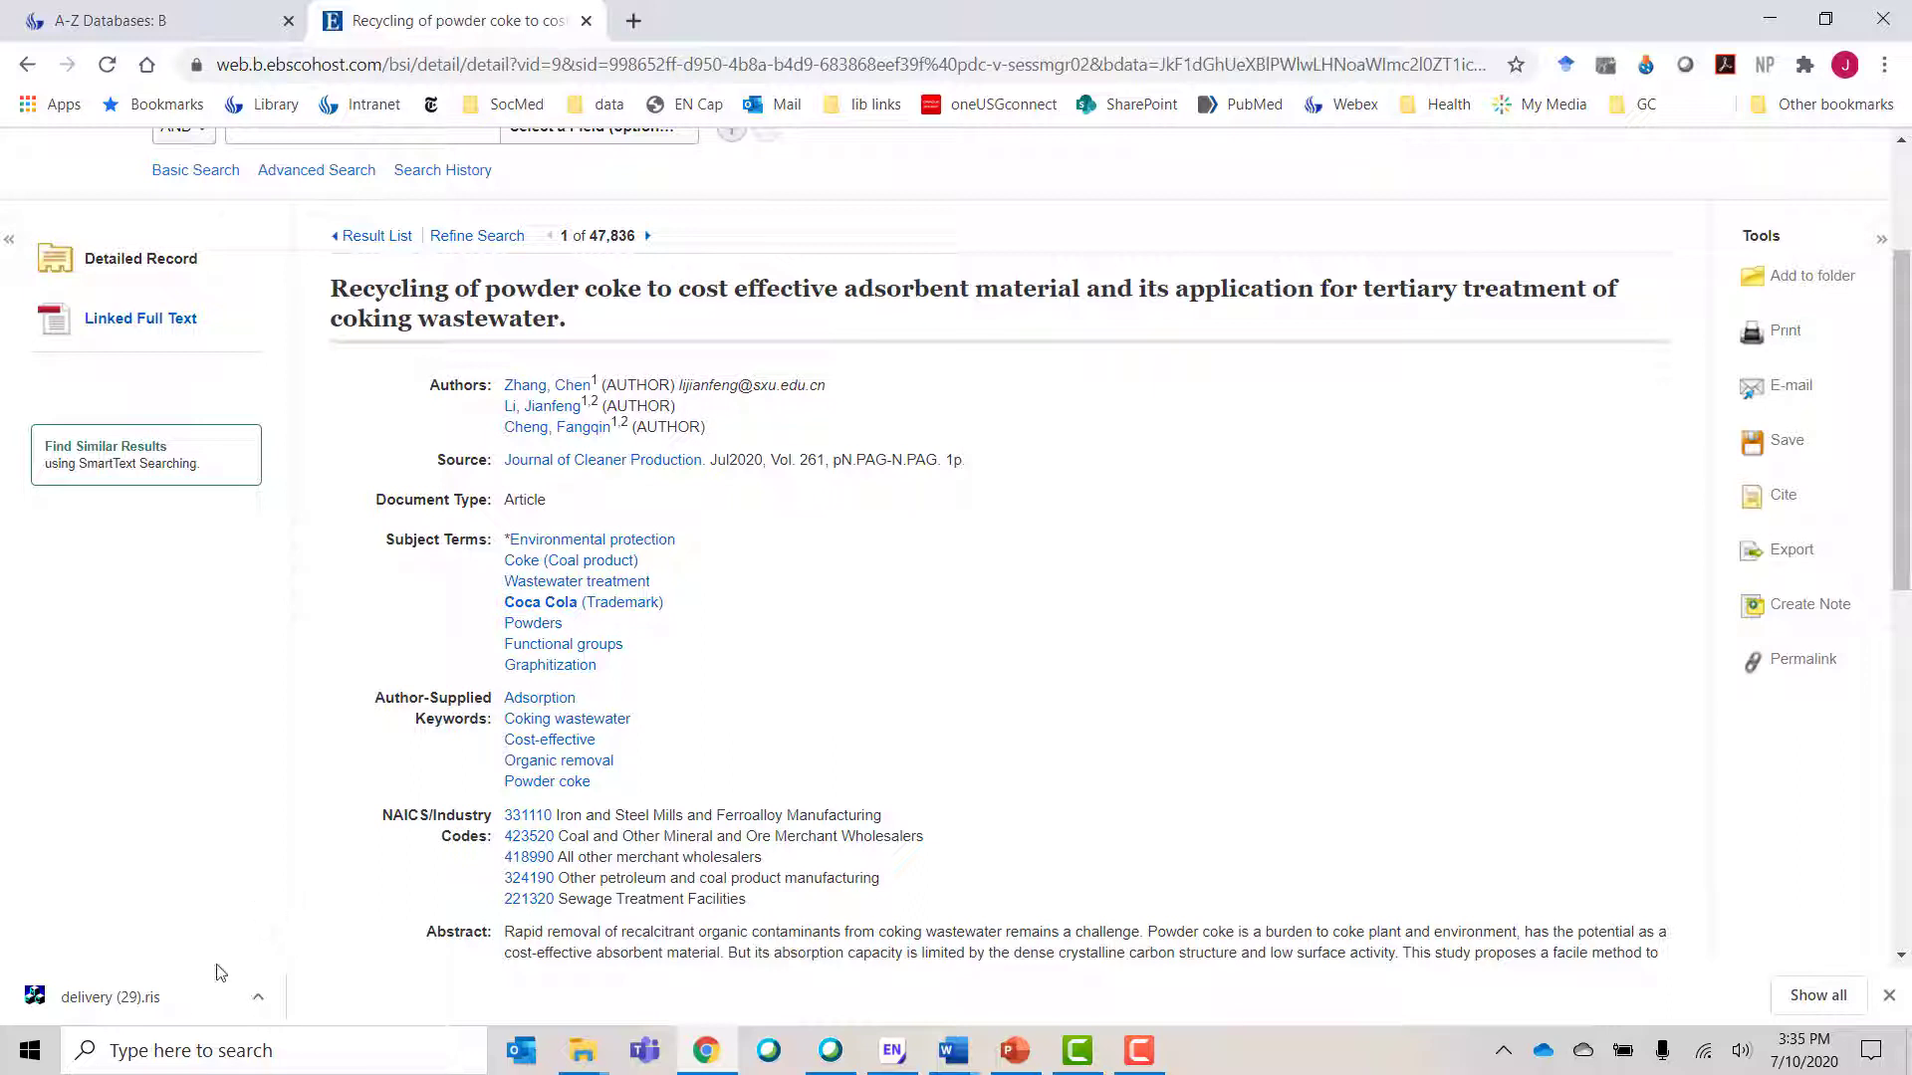
- Import delivery (29).ris into EndNote with ResearchSoft Direct Export Helper and select the Zhang 2020 reference
click(260, 999)
click(299, 916)
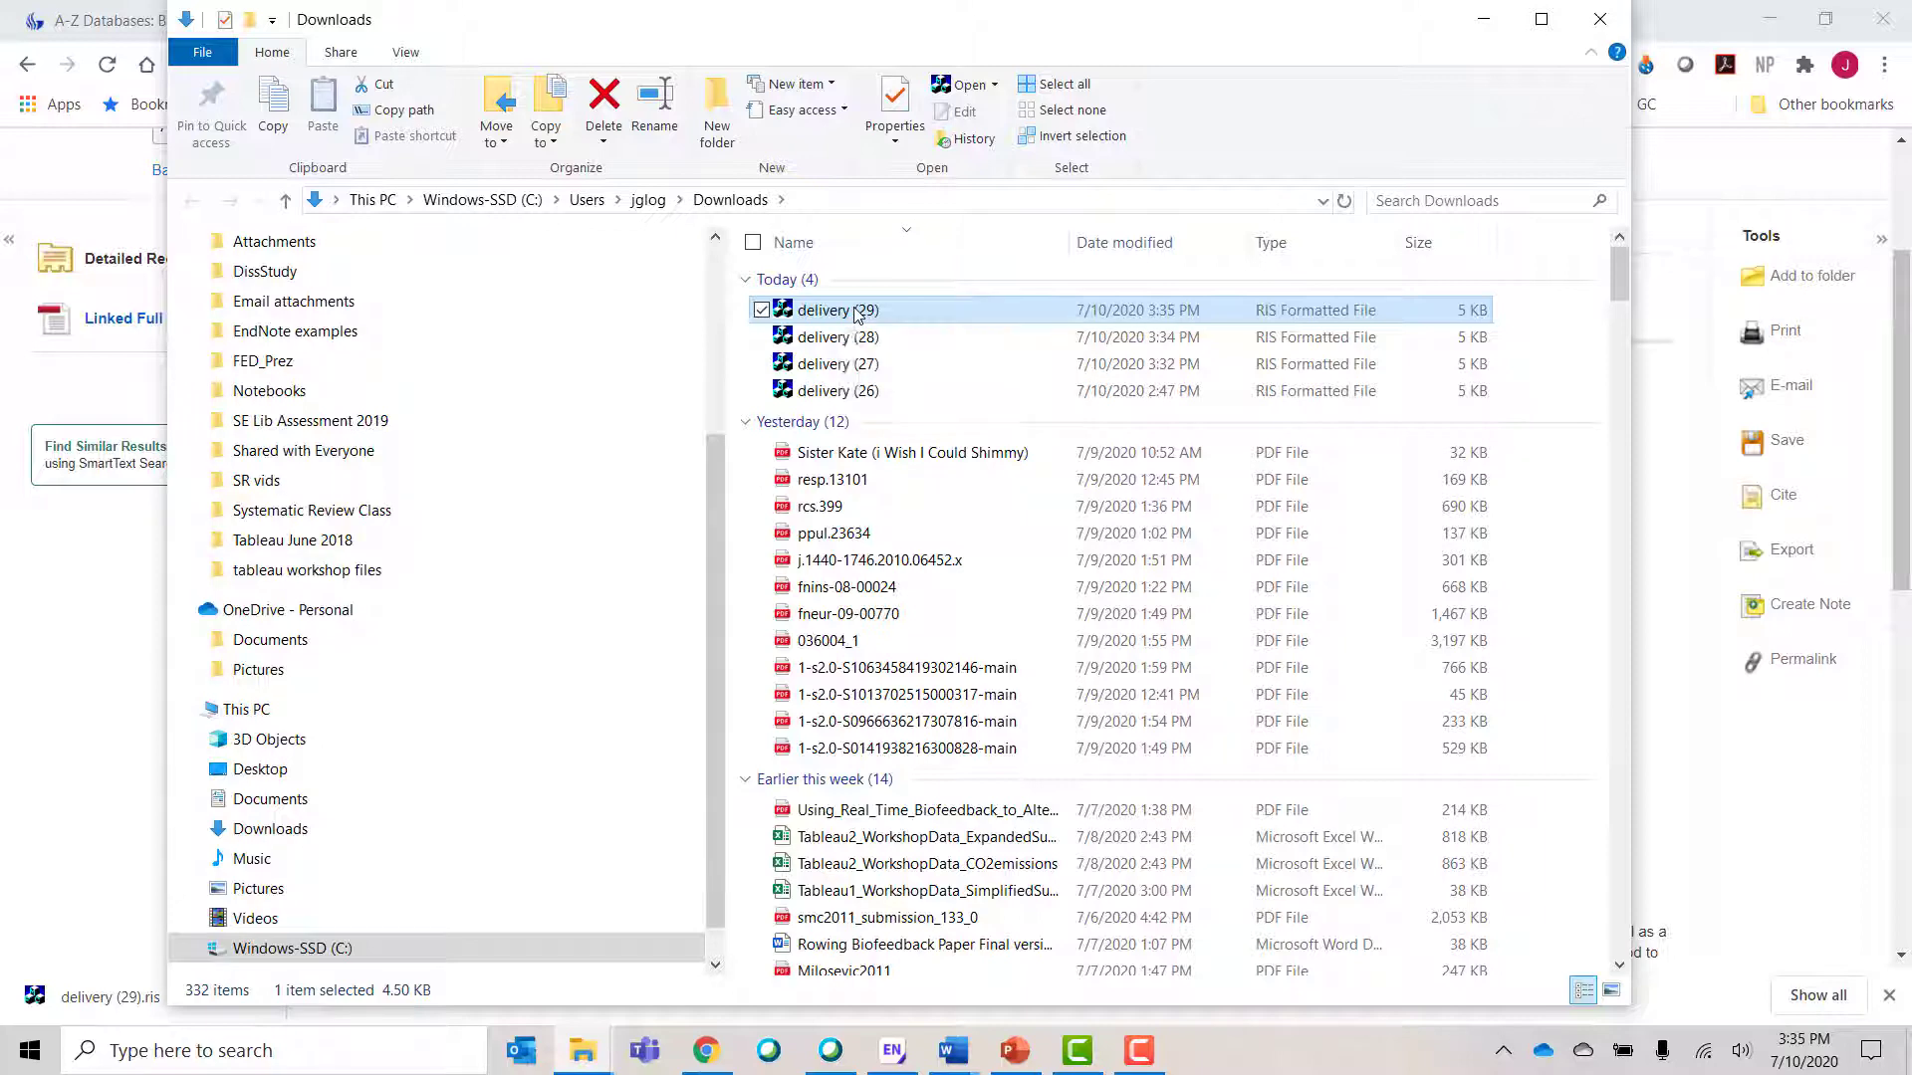
right_click(859, 315)
mouse_move(799, 467)
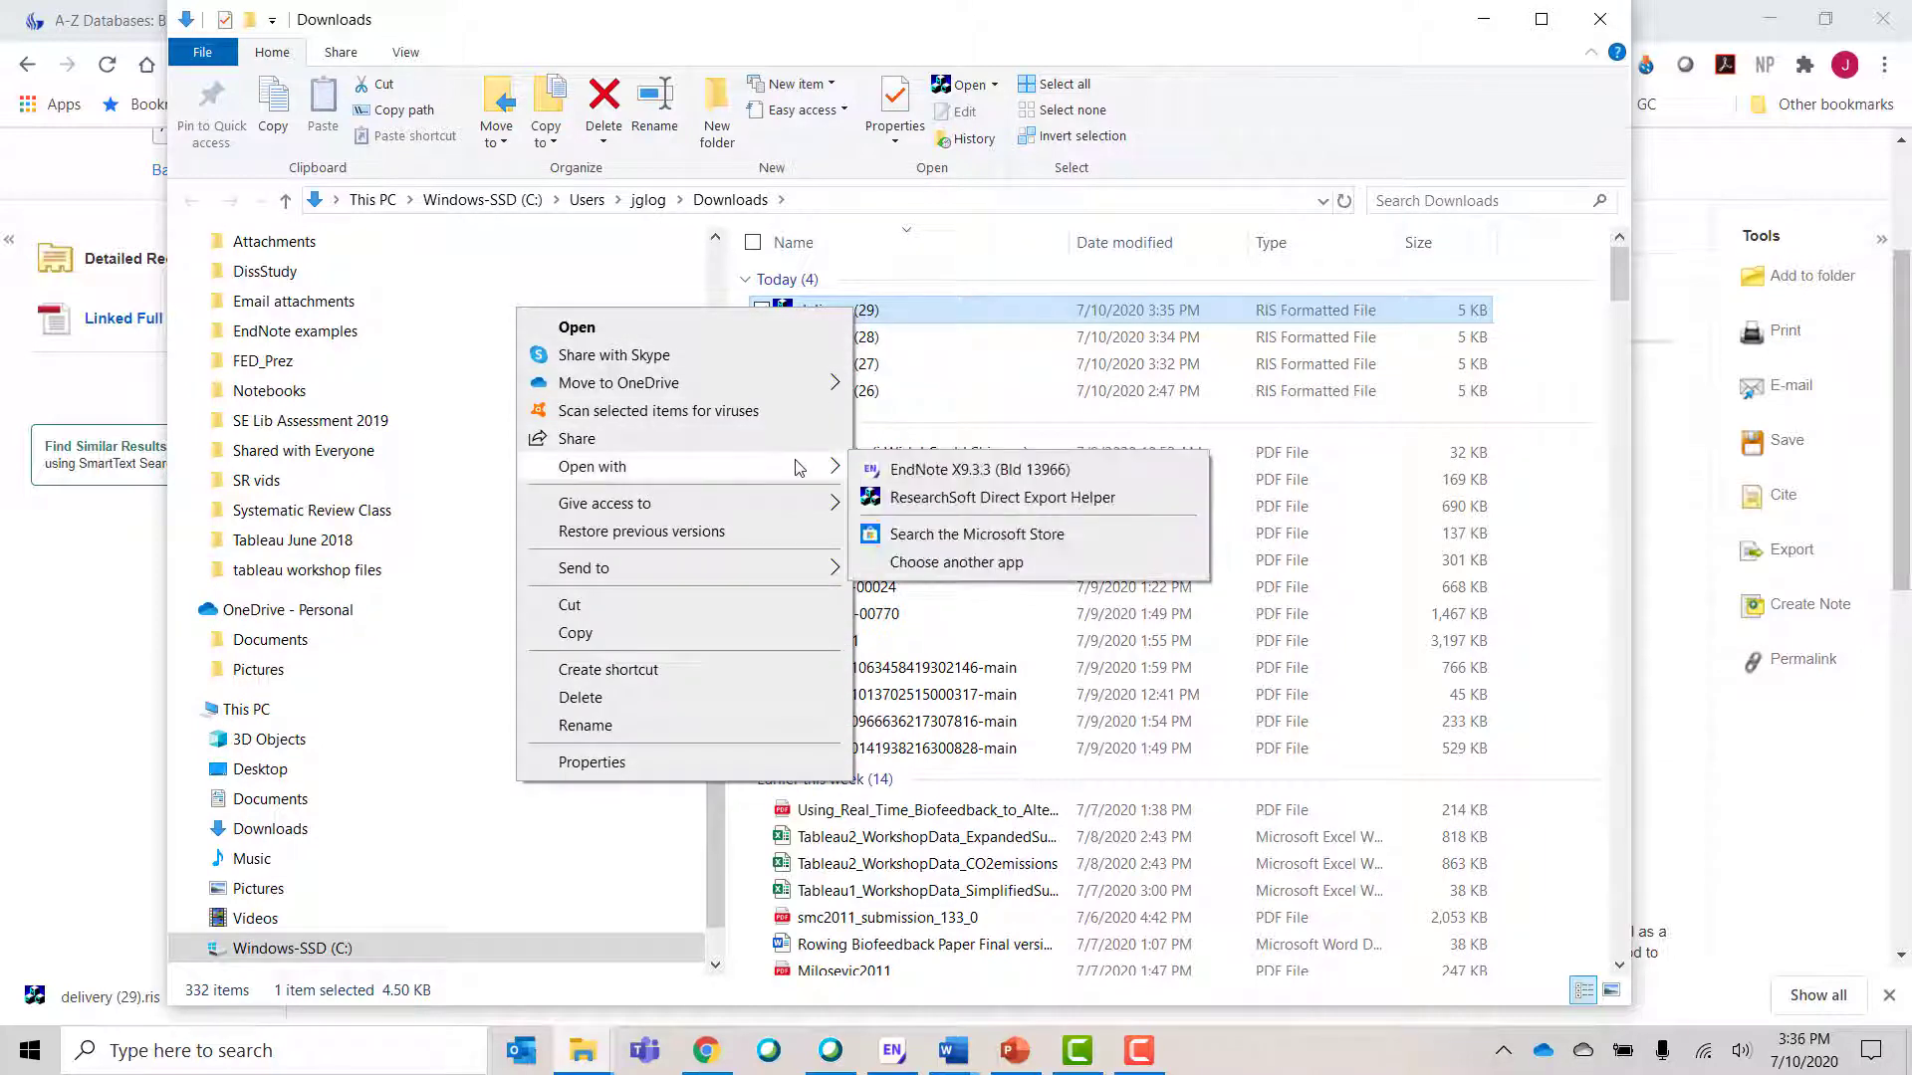
click(991, 495)
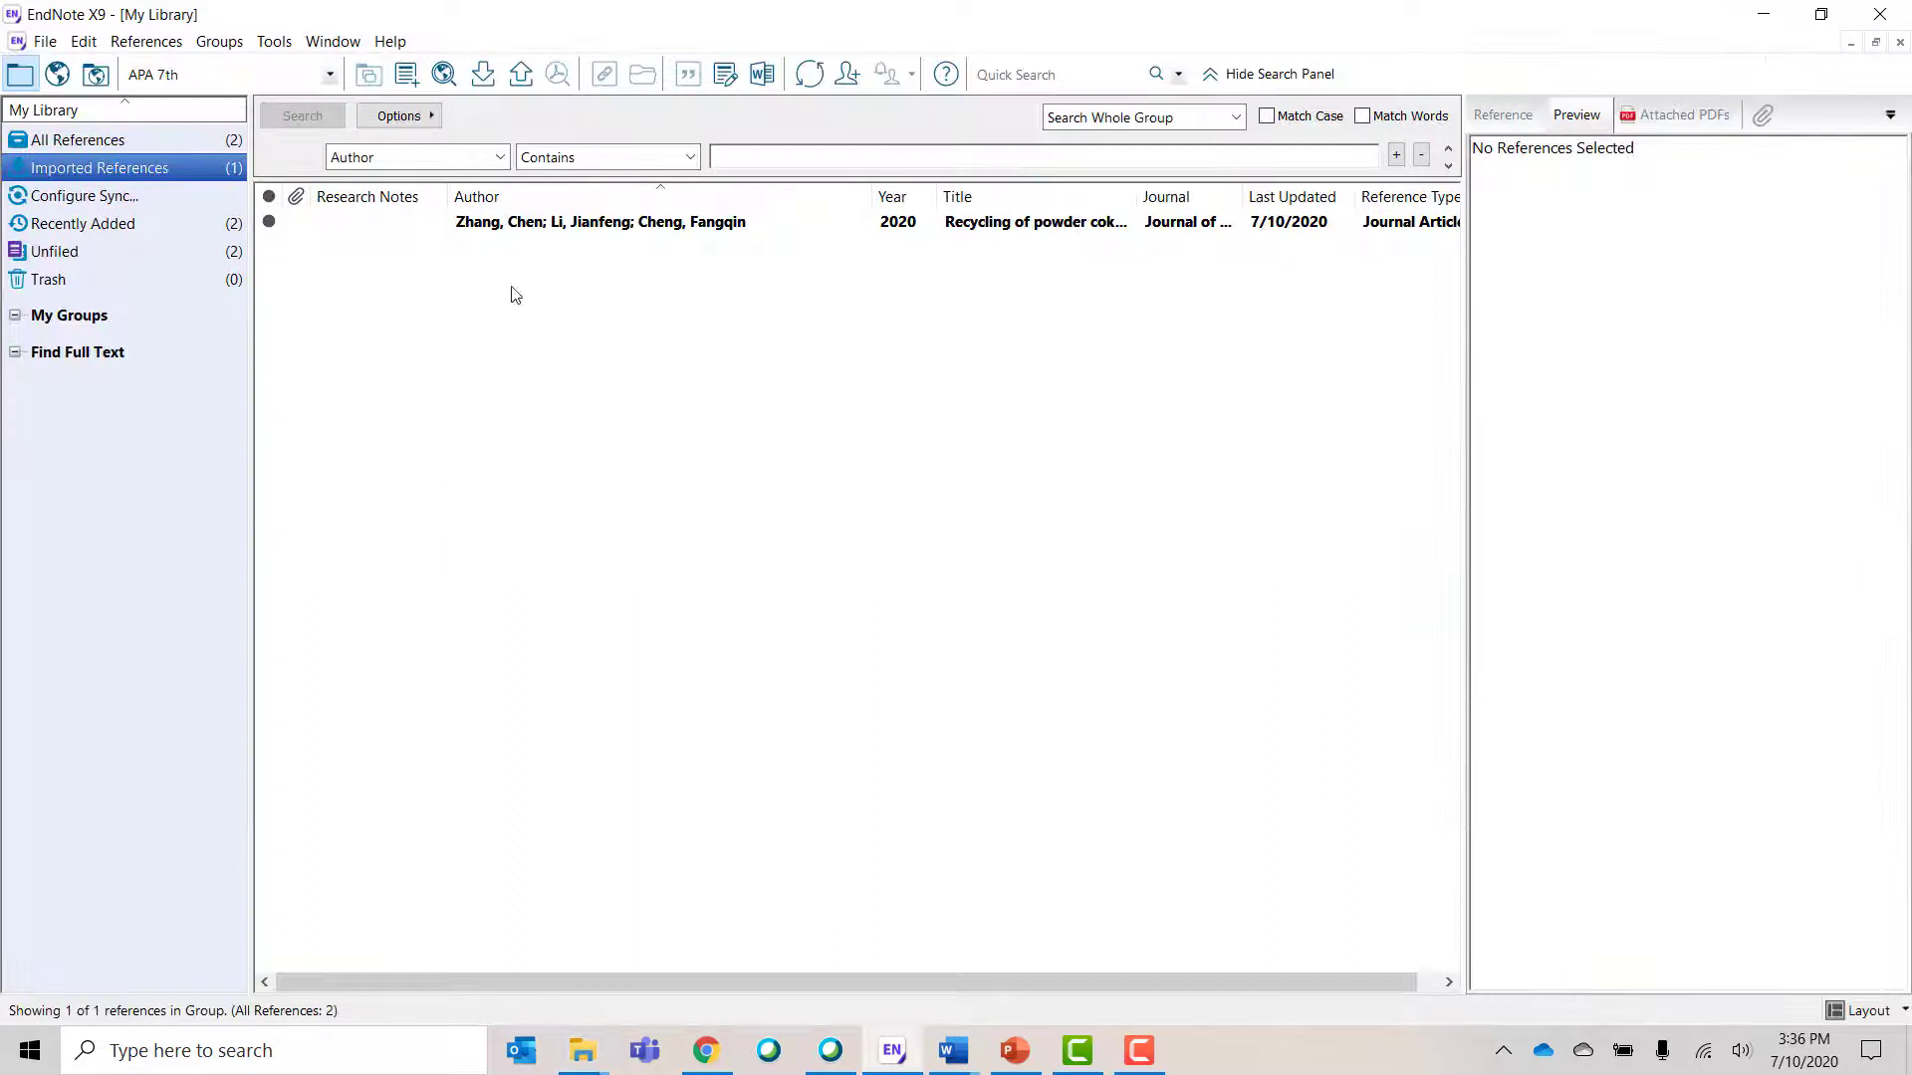
click(539, 231)
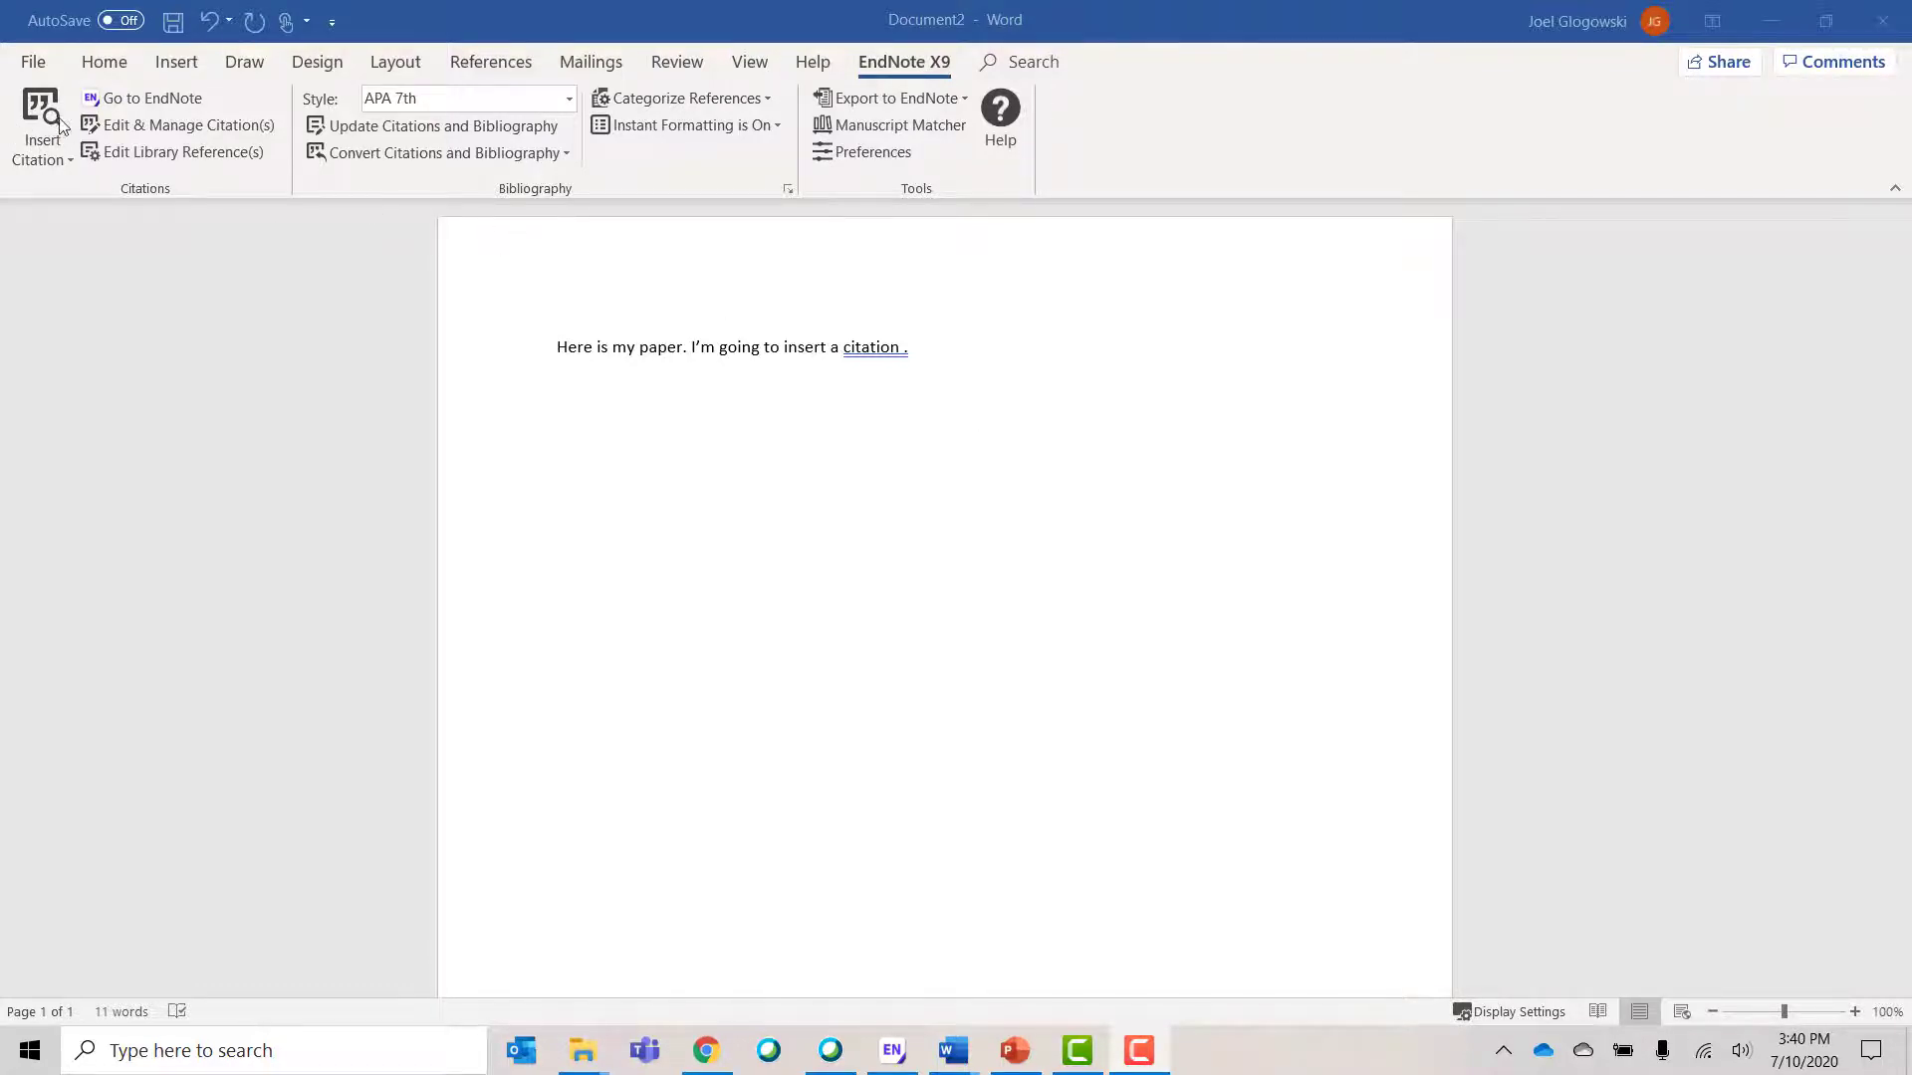
- In Word, search the library for 'coke' and insert the Zhang 2020 citation
click(35, 122)
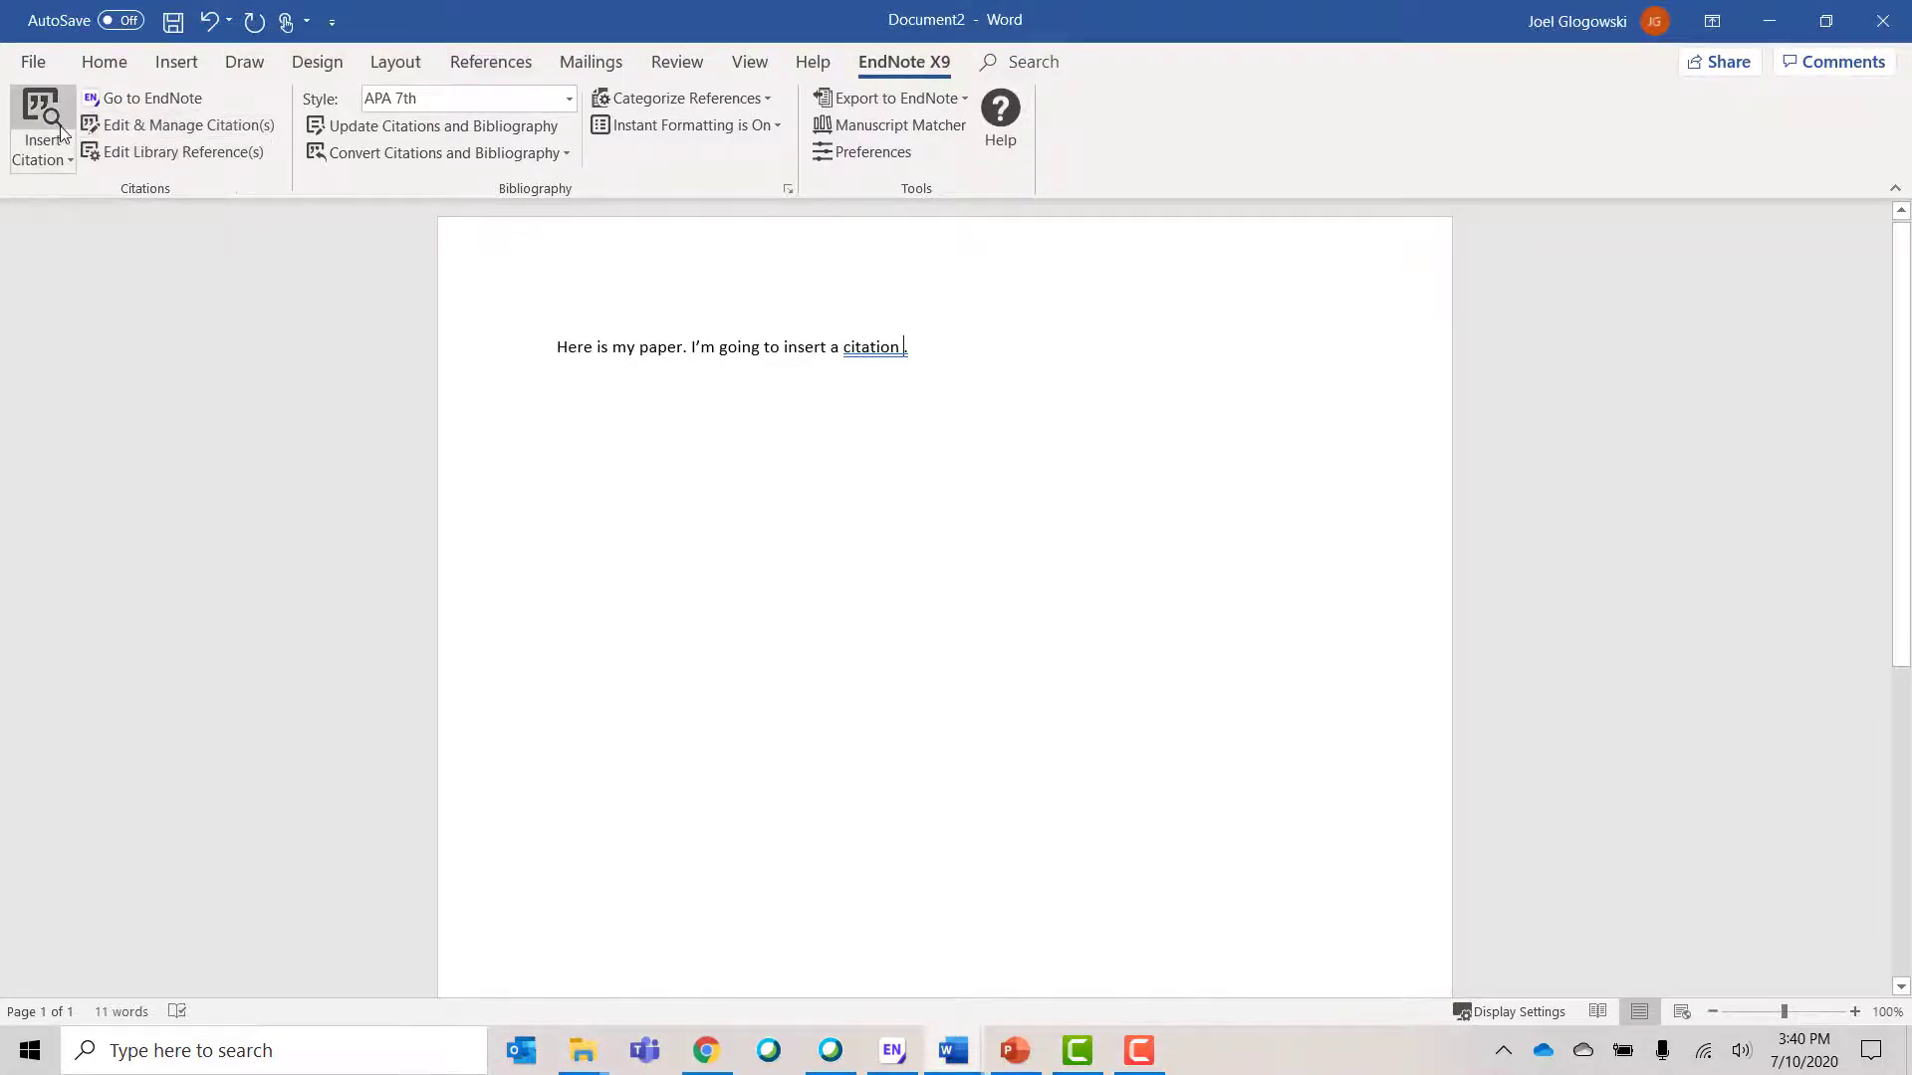
click(38, 118)
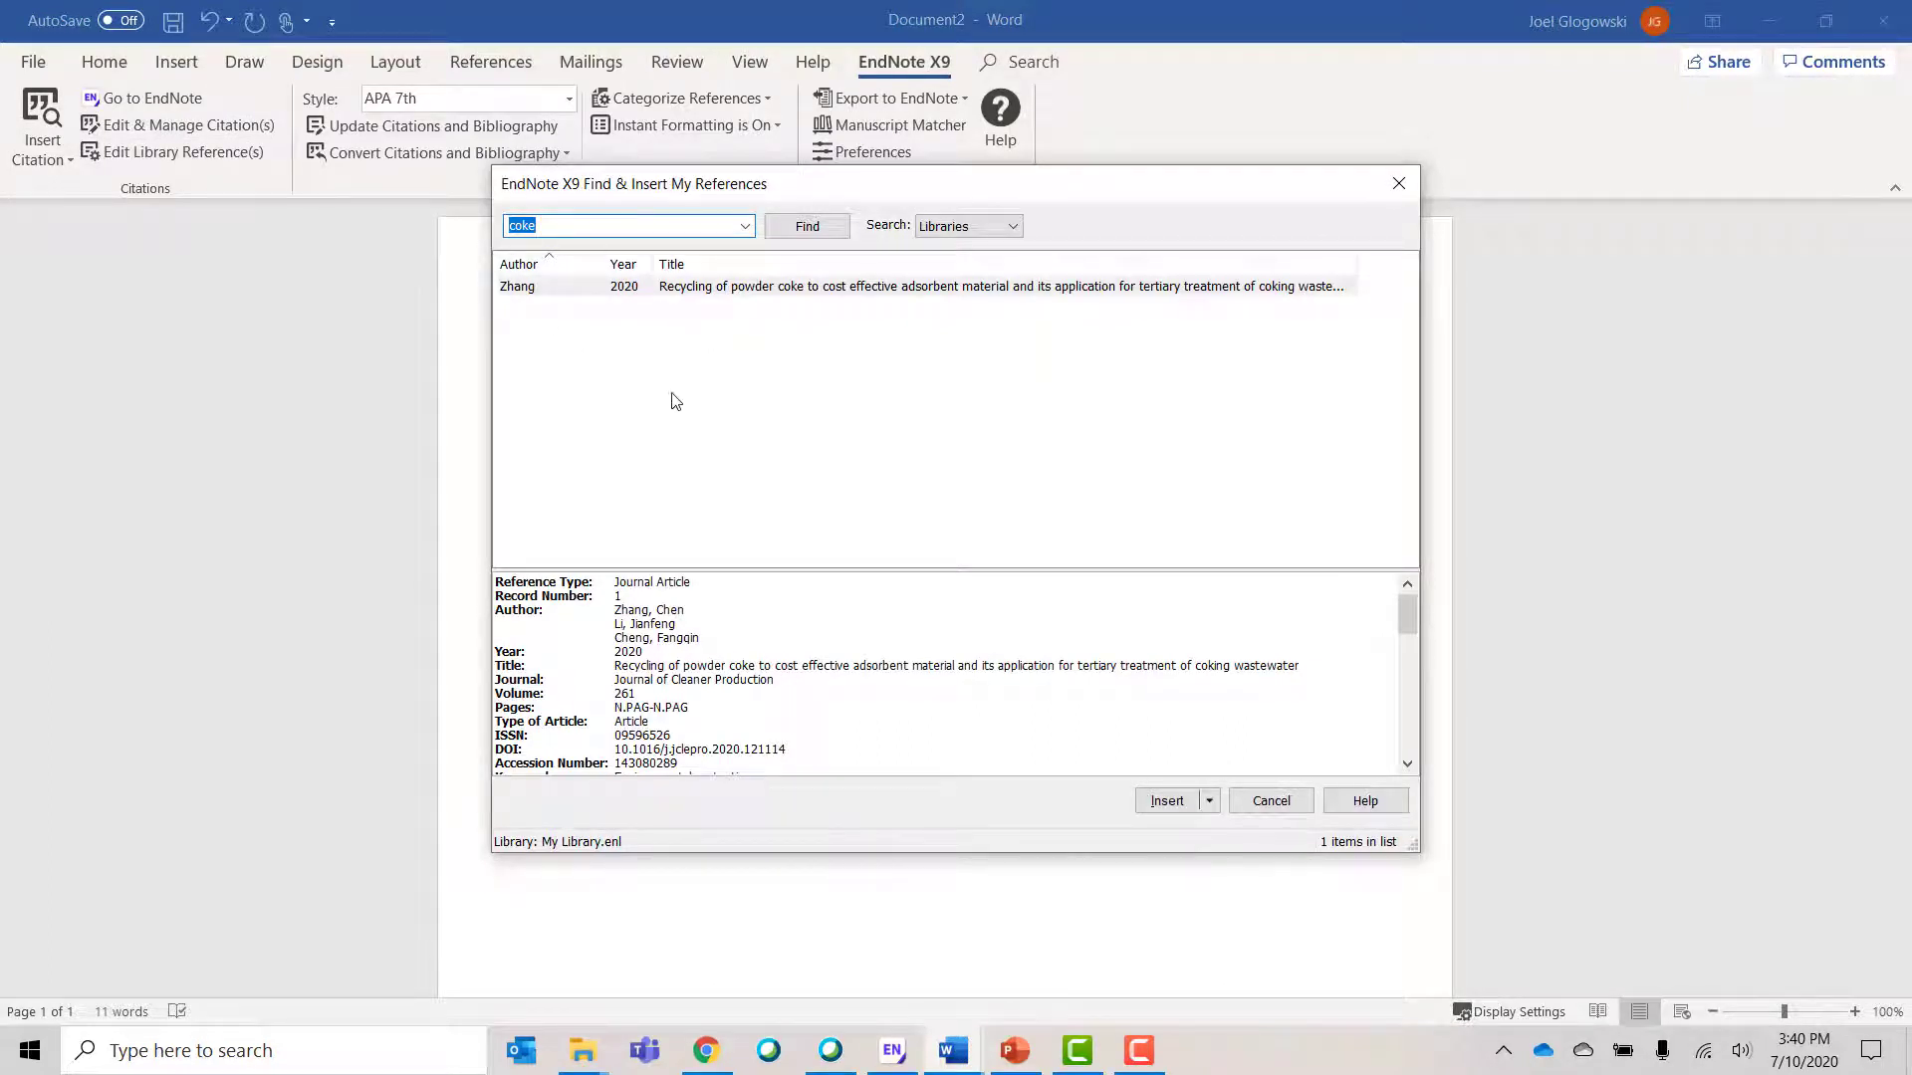
click(552, 228)
click(1179, 808)
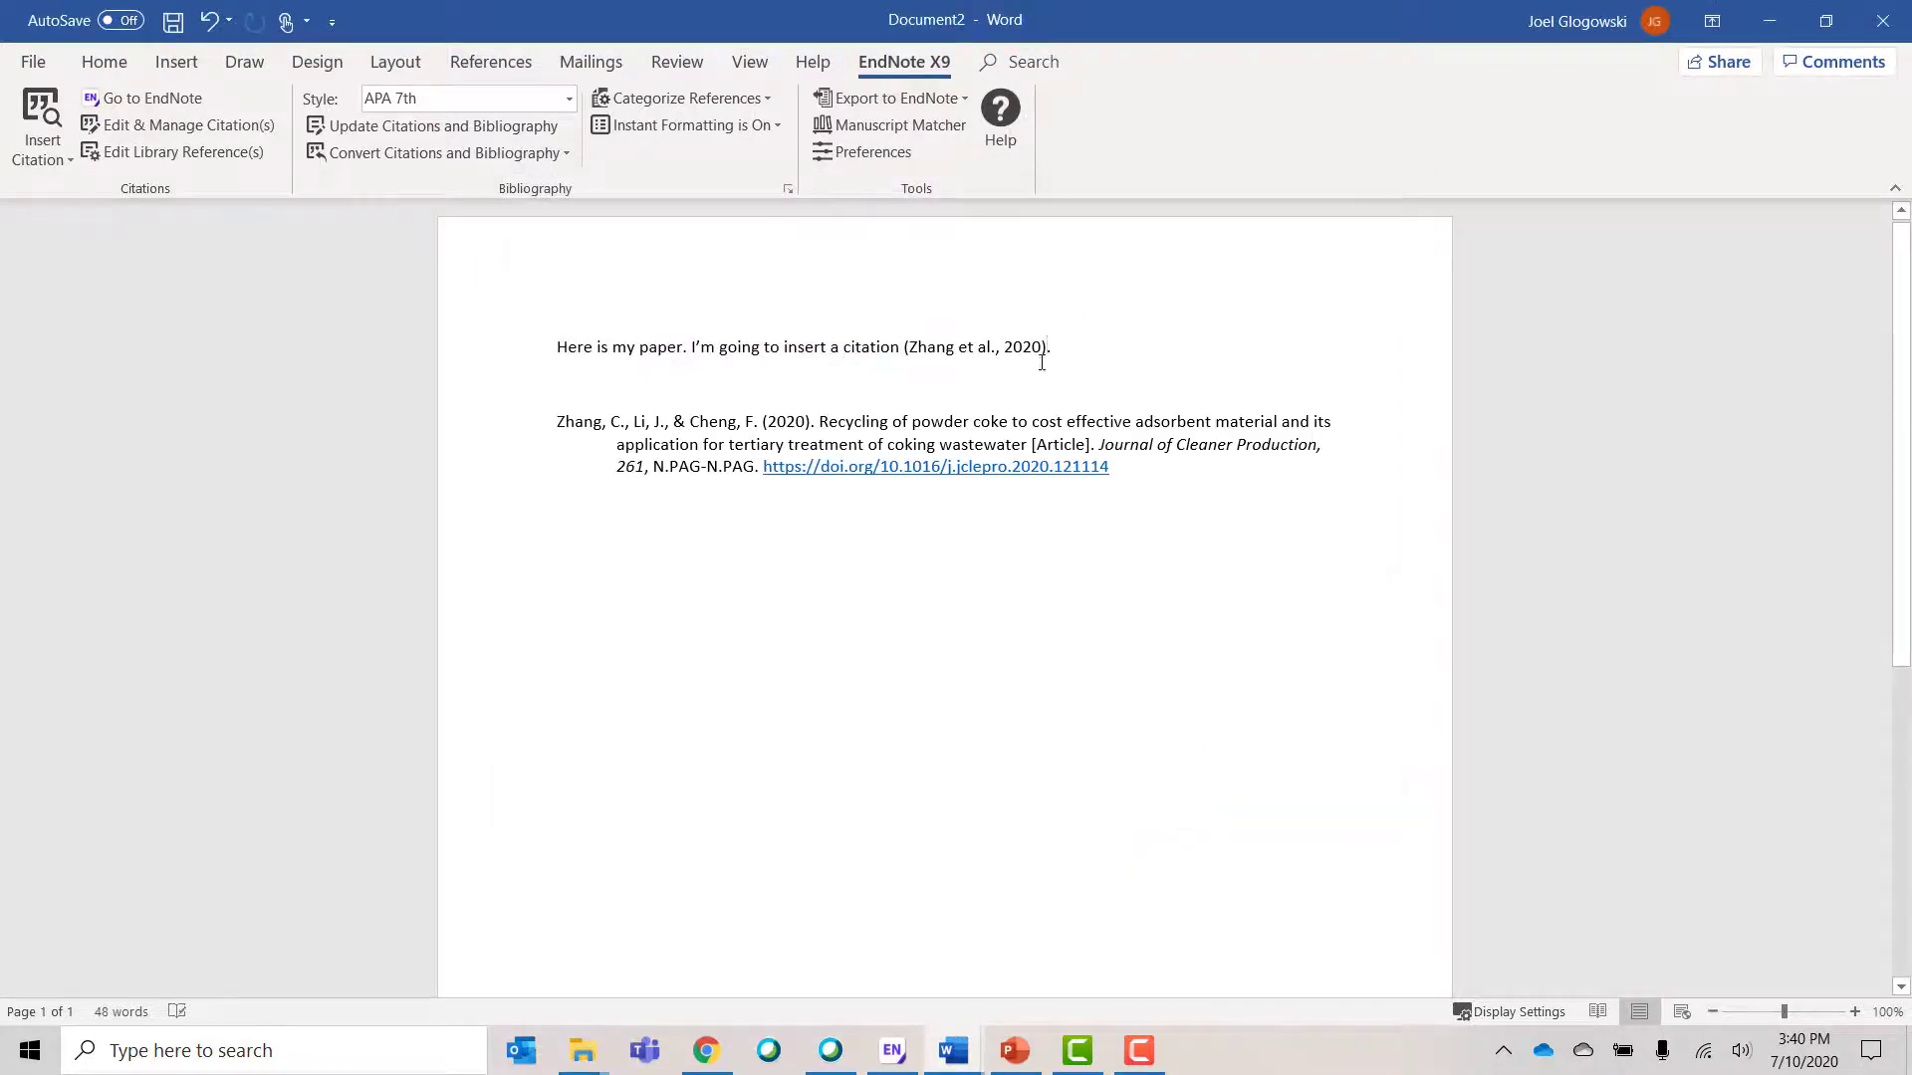
click(1159, 465)
click(1131, 341)
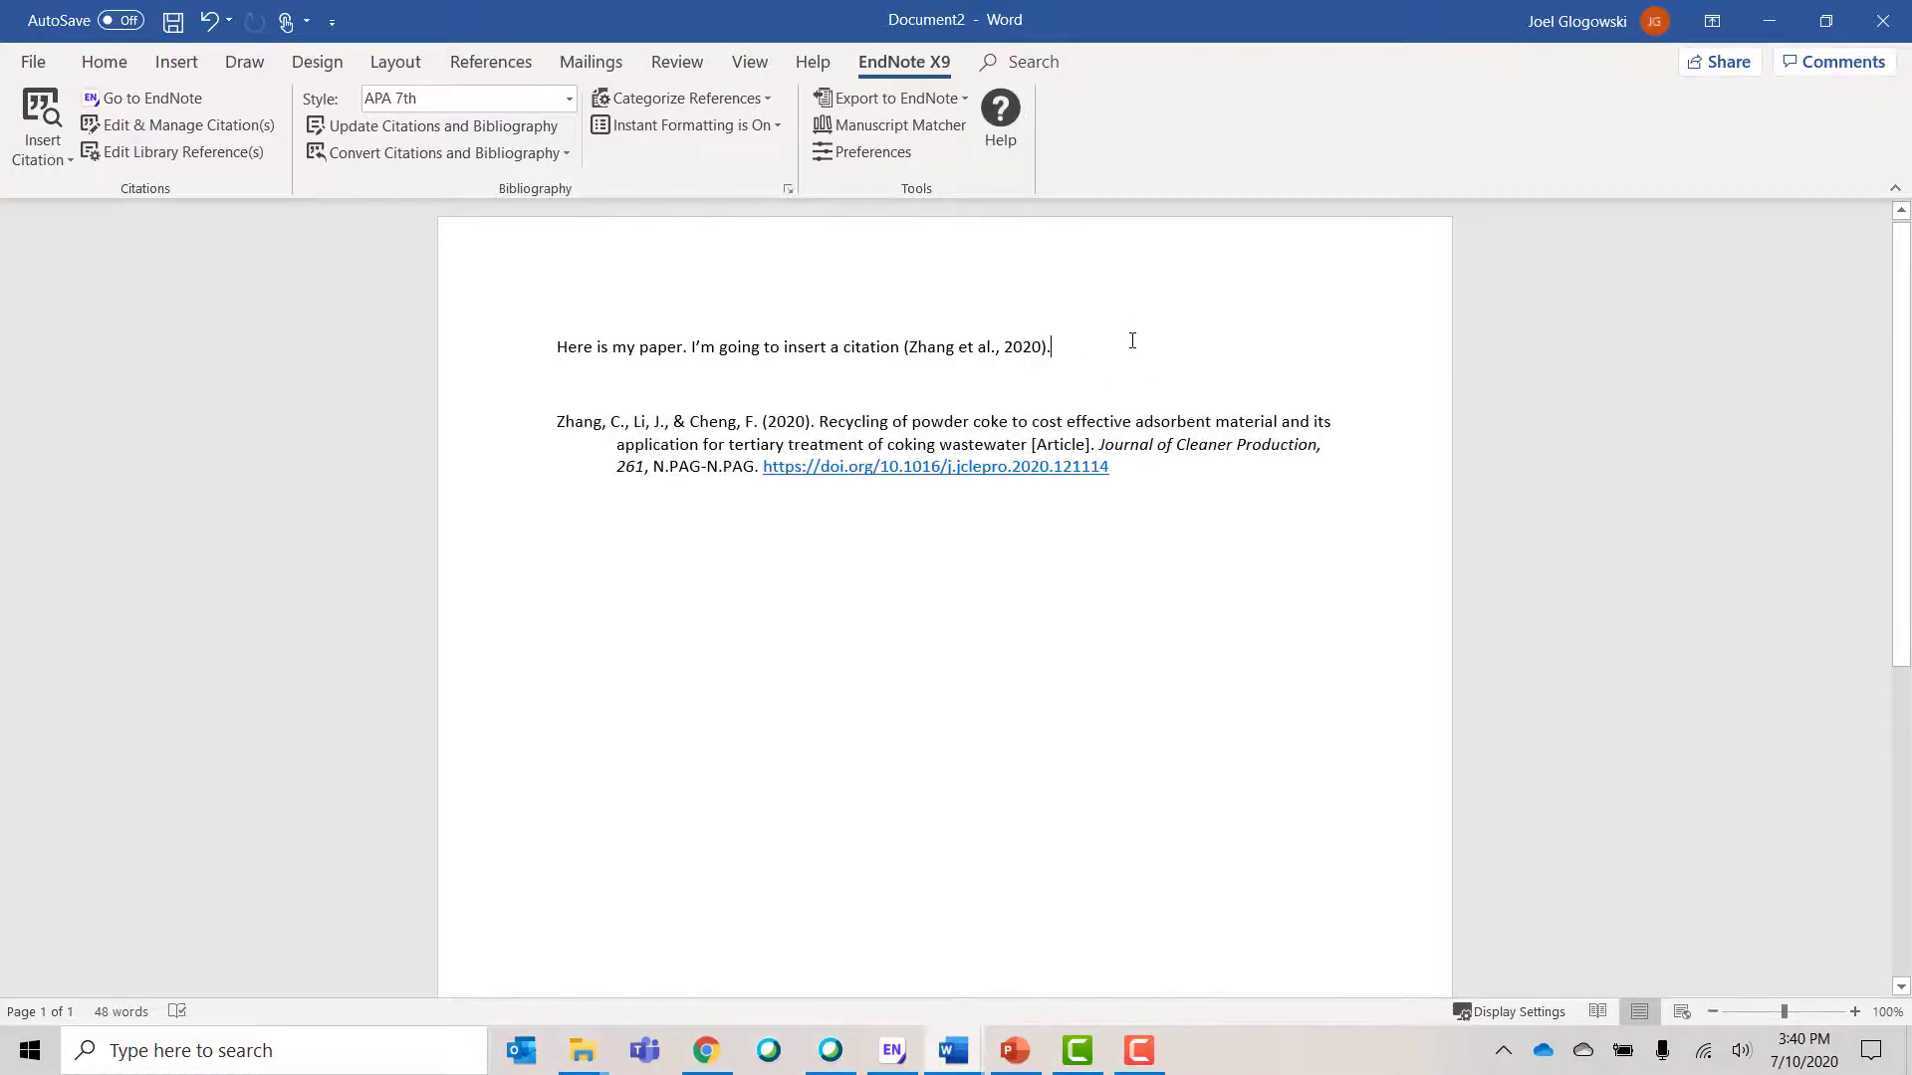